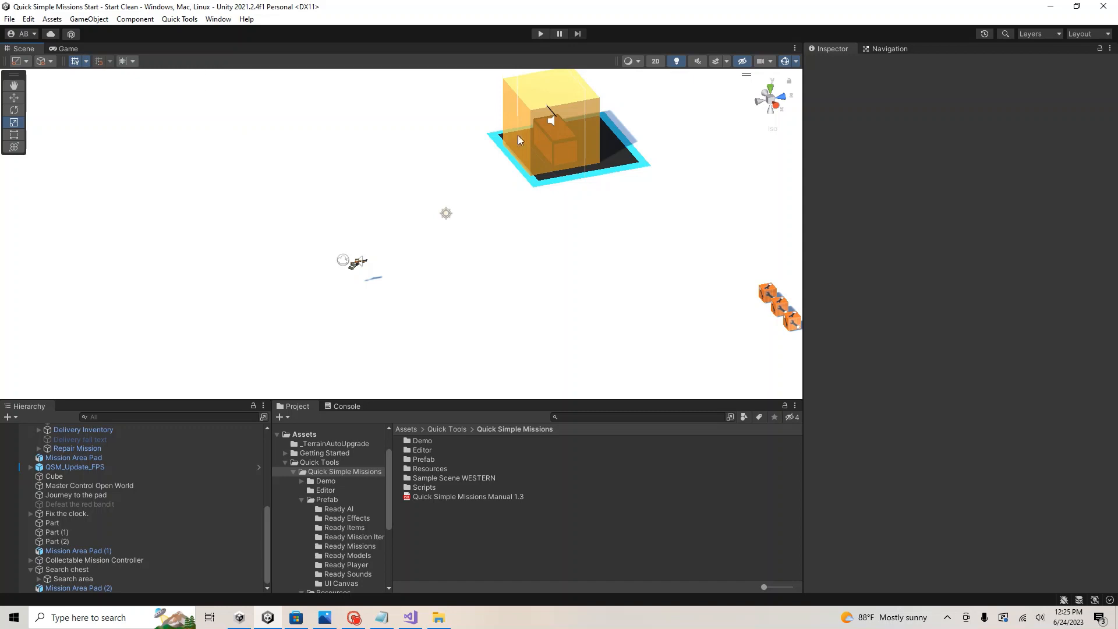
Step: Duplicate the mission area pad under the search chest and move the copy along Z to about -5.13
{"action": "left_click", "coordinate": [627, 170]}
{"action": "left_click", "coordinate": [628, 166]}
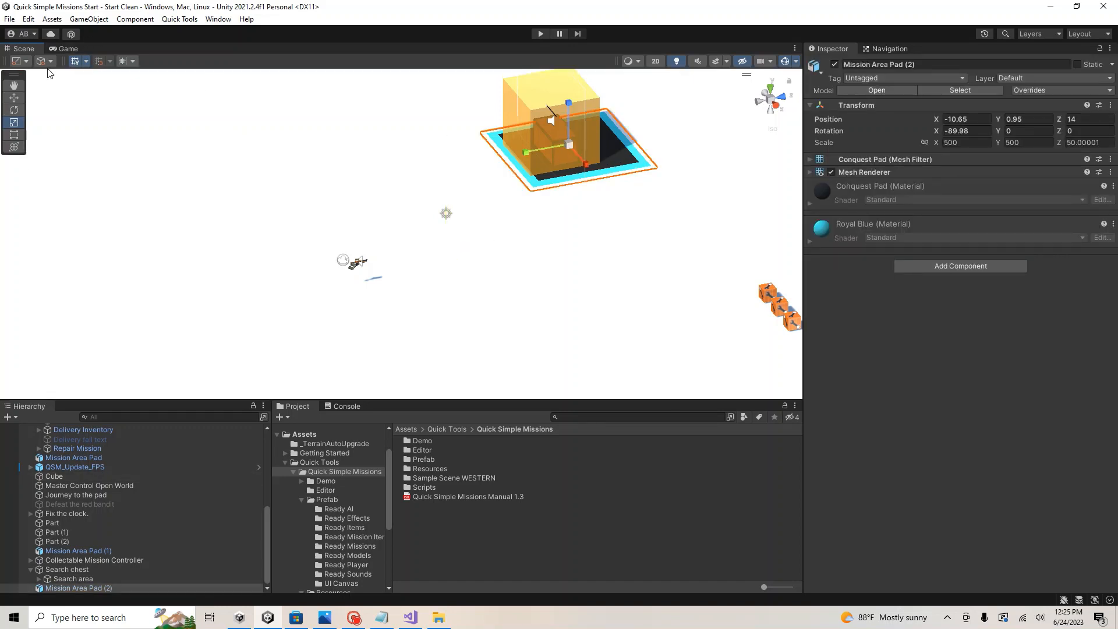
{"action": "left_click", "coordinate": [14, 98]}
{"action": "key", "text": "ctrl"}
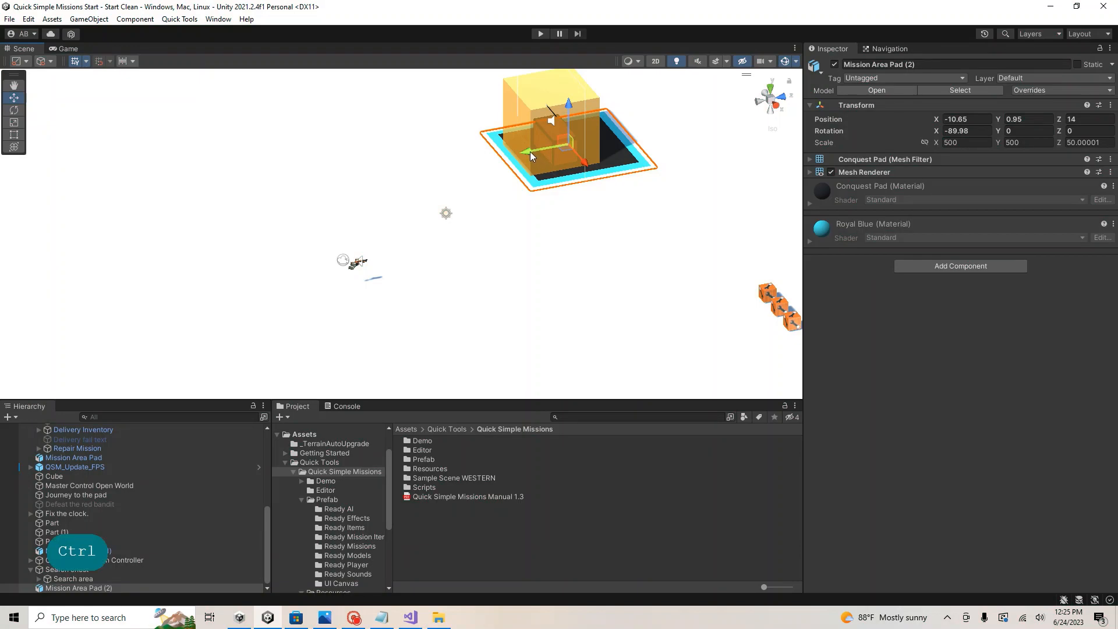
{"action": "key", "text": "ctrl+d"}
{"action": "left_click_drag", "start_coordinate": [530, 152], "coordinate": [291, 194]}
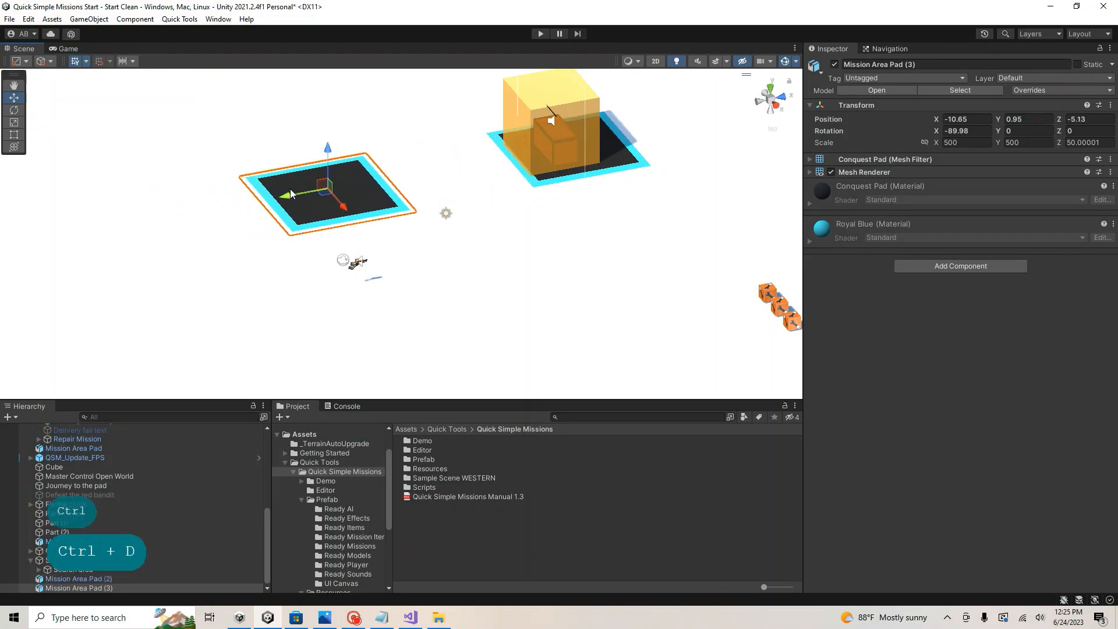
{"action": "right_click_drag", "start_coordinate": [433, 194], "coordinate": [347, 231]}
{"action": "scroll", "coordinate": [350, 230], "scroll_direction": "up", "scroll_amount": 2}
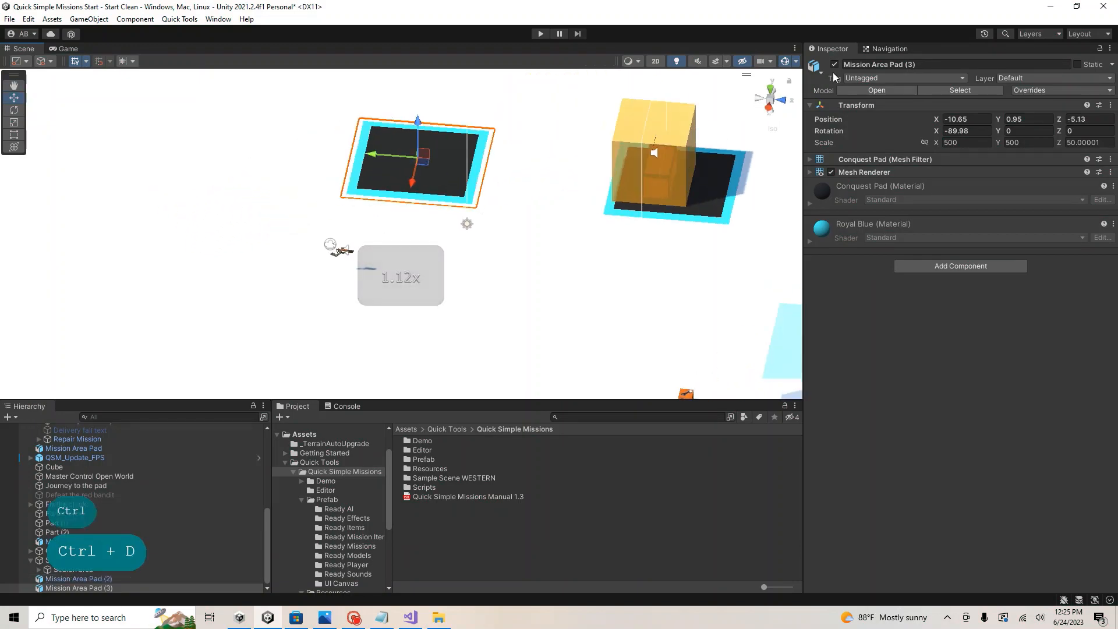
{"action": "left_click", "coordinate": [878, 48]}
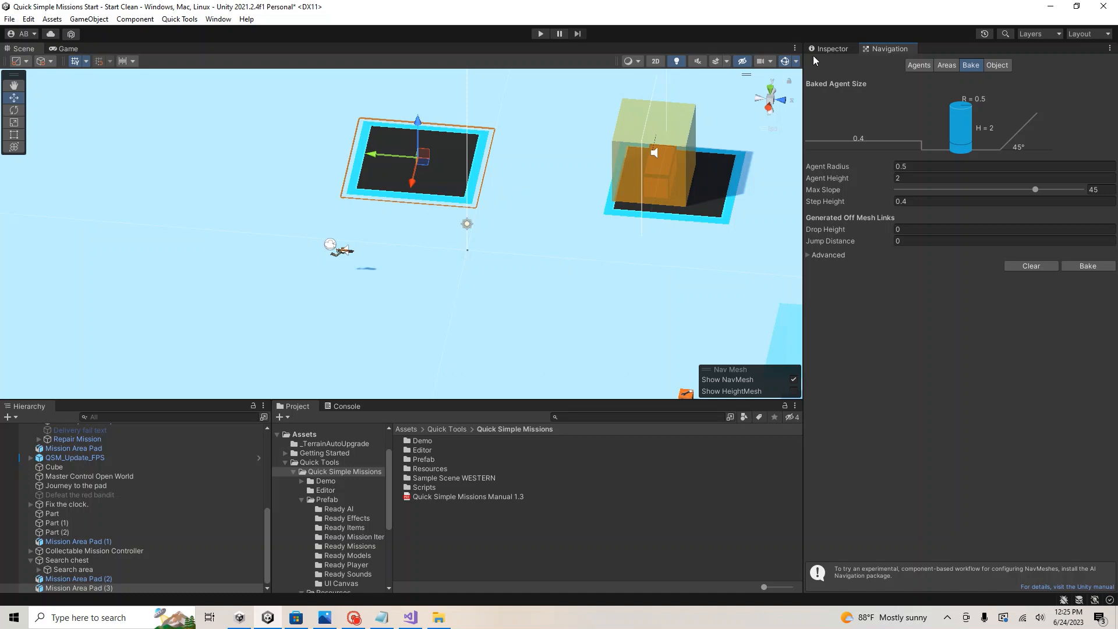
{"action": "left_click", "coordinate": [832, 49]}
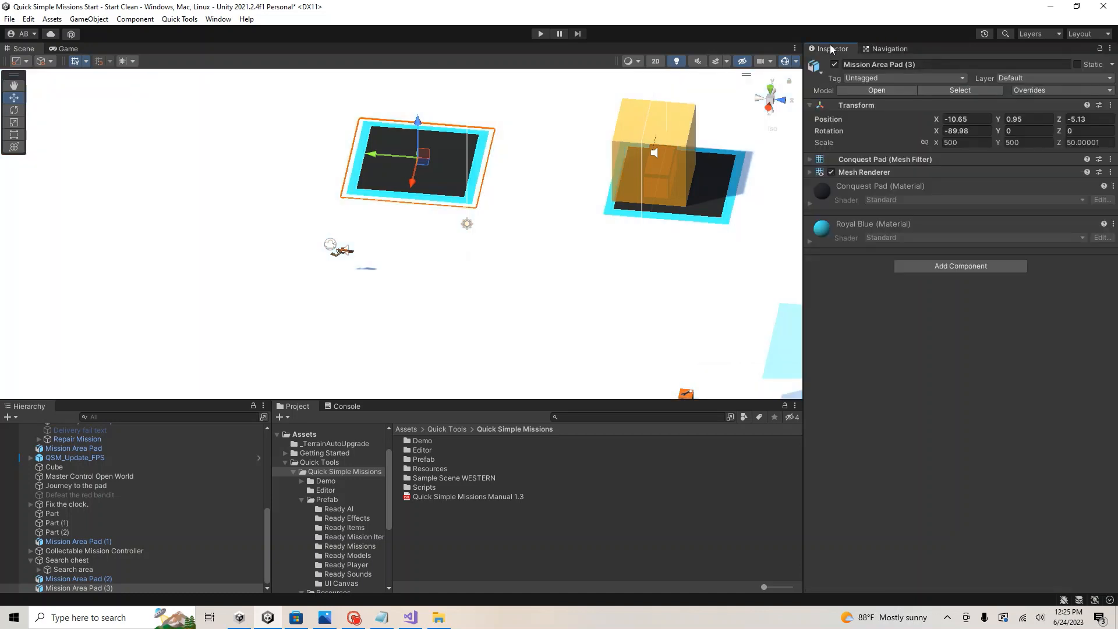
Step: Add an escort mission controller to the scene with the Quick Simple Missions Mission Builder
{"action": "left_click", "coordinate": [179, 18]}
{"action": "mouse_move", "coordinate": [212, 32]}
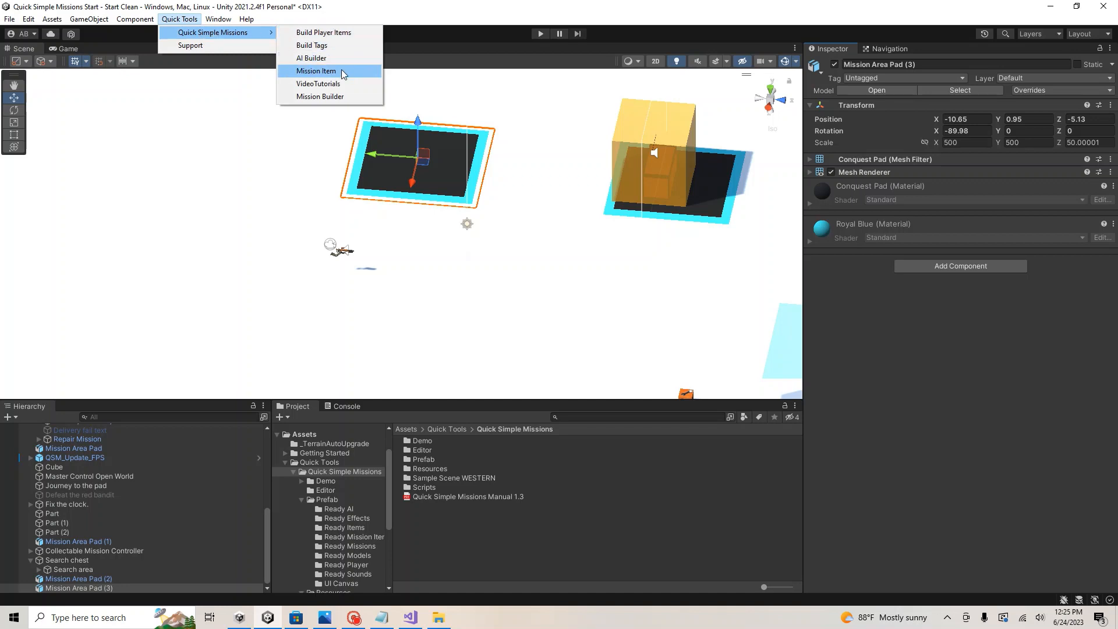
{"action": "left_click", "coordinate": [326, 96]}
{"action": "left_click", "coordinate": [564, 288]}
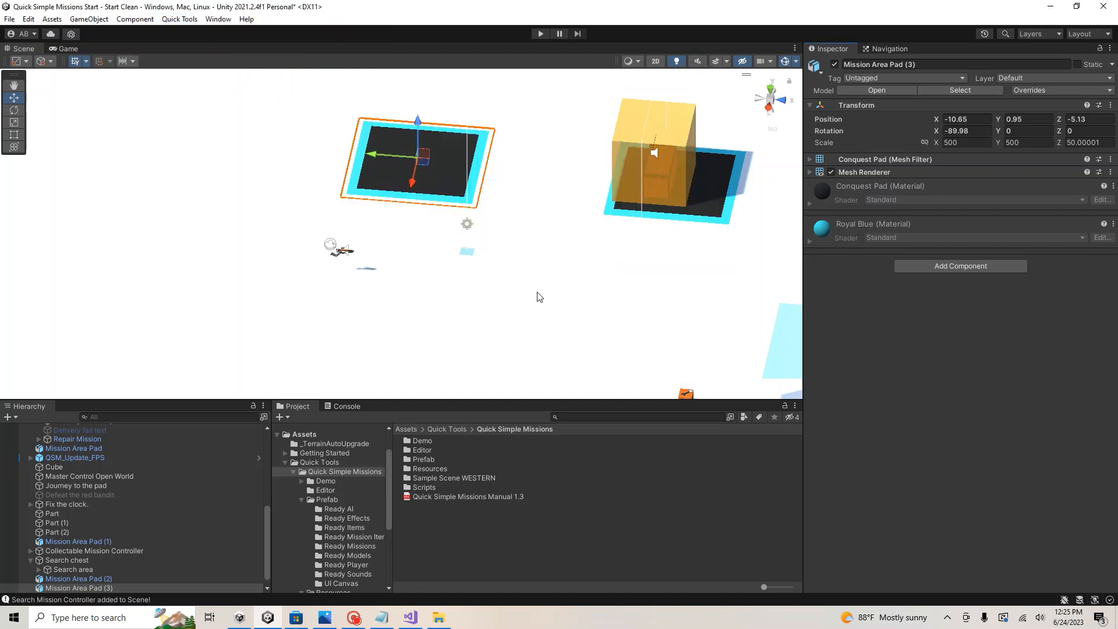
Step: Scale the Escort Mission Controller cube uniformly to about 7.59
{"action": "scroll", "coordinate": [92, 584], "scroll_direction": "down", "scroll_amount": 1}
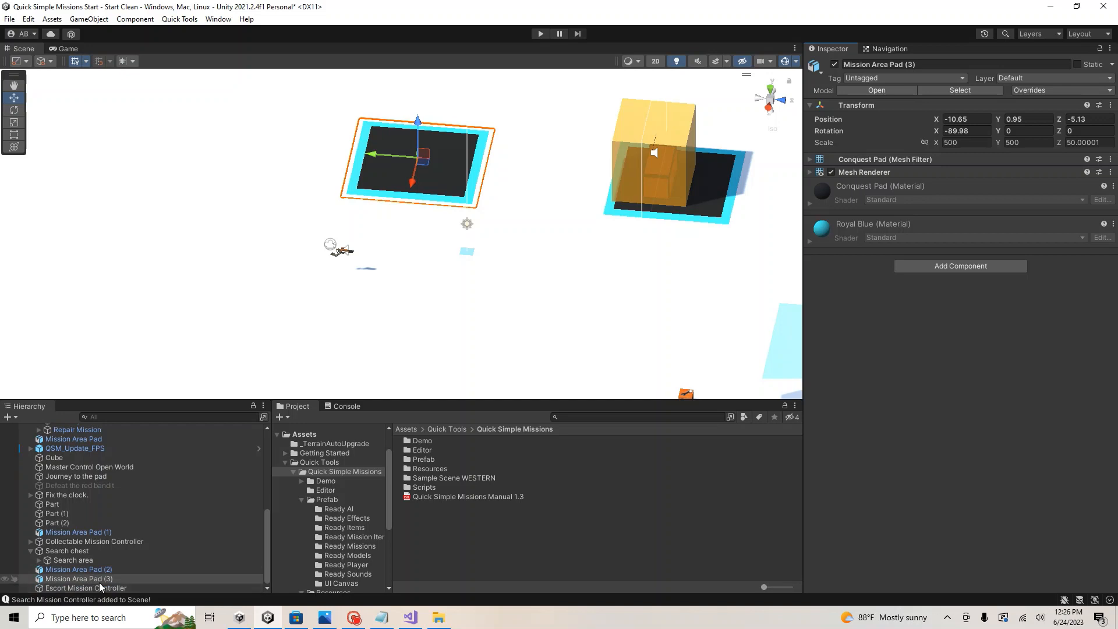
{"action": "double_click", "coordinate": [90, 587]}
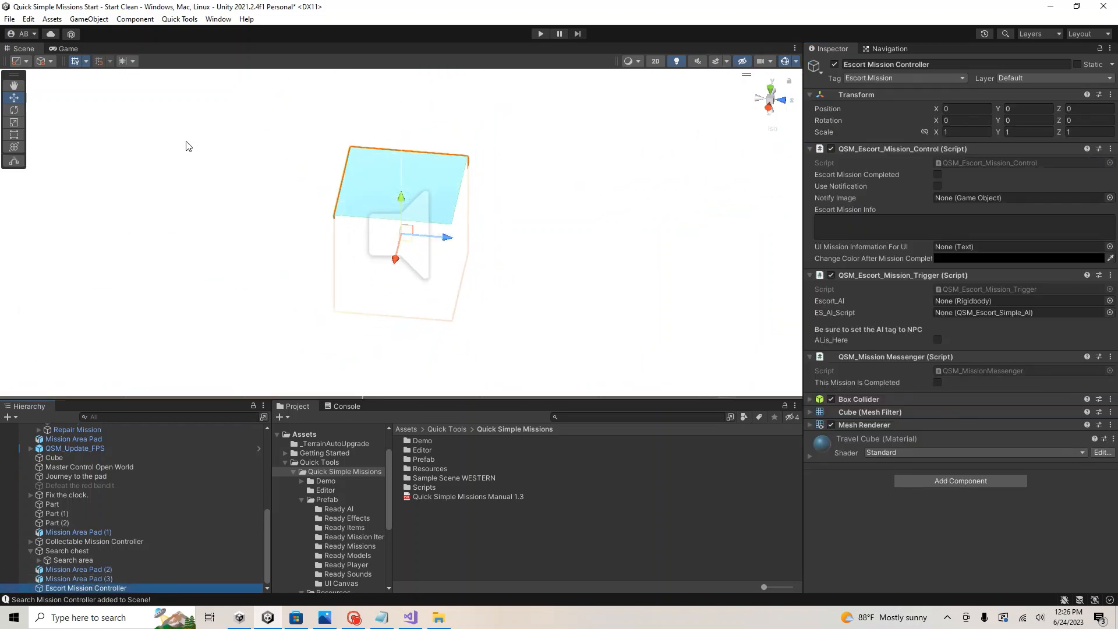
{"action": "left_click", "coordinate": [14, 123]}
{"action": "scroll", "coordinate": [403, 244], "scroll_direction": "down", "scroll_amount": 6}
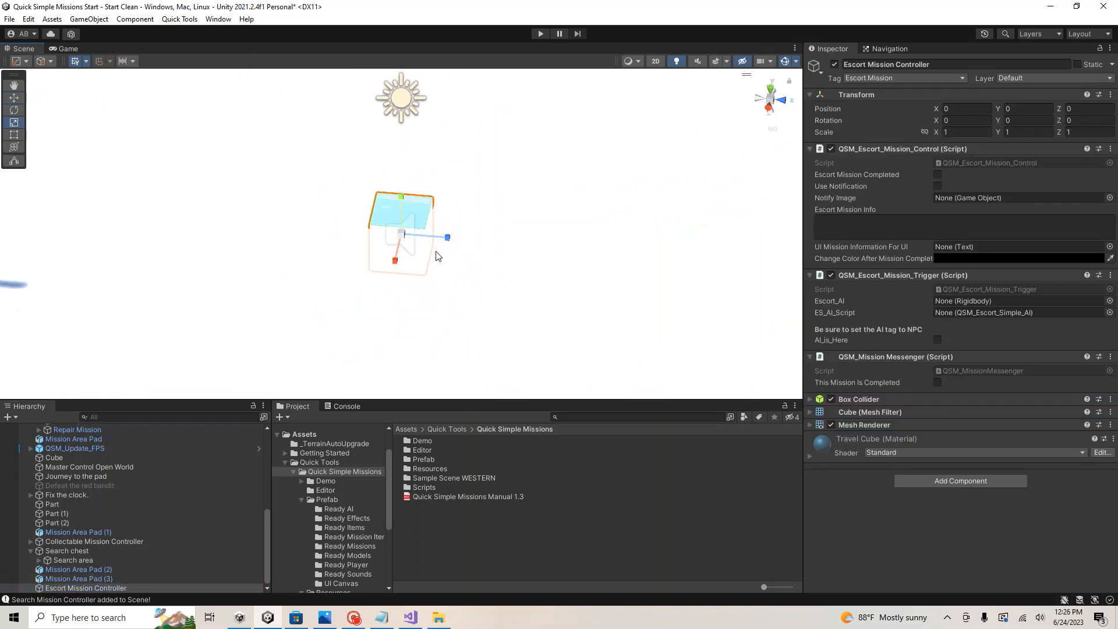
{"action": "left_click_drag", "start_coordinate": [402, 237], "coordinate": [750, 176]}
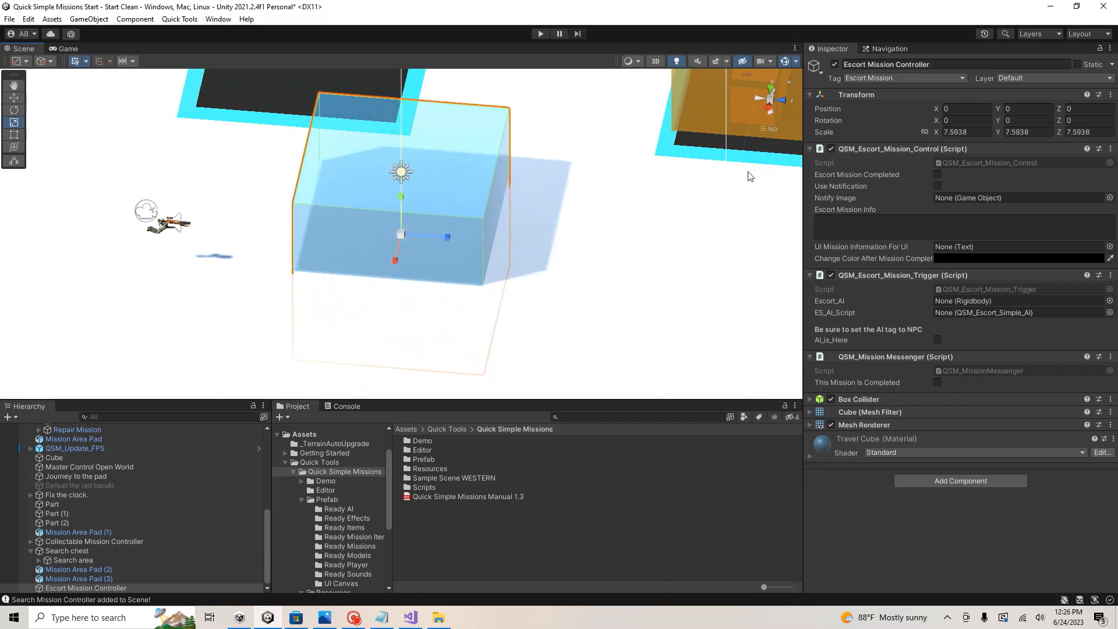
Step: Move the escort mission cube onto the duplicated pad, at about X -10.71, Y 3.89, Z -5.24
{"action": "left_click", "coordinate": [15, 99]}
{"action": "left_click_drag", "start_coordinate": [400, 204], "coordinate": [407, 121]}
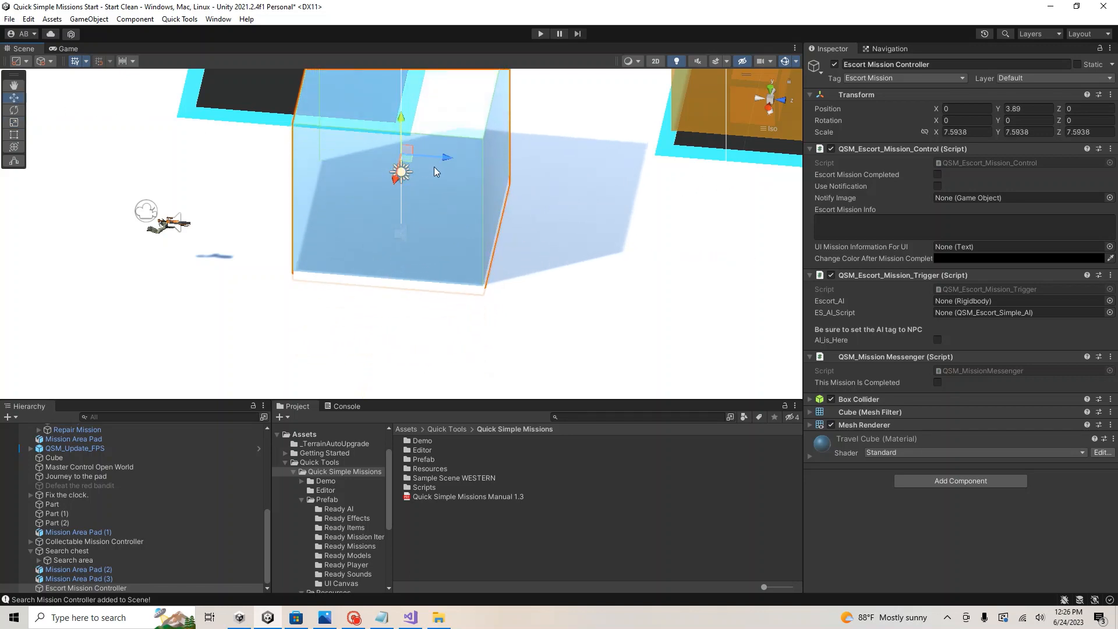
{"action": "left_click_drag", "start_coordinate": [445, 158], "coordinate": [308, 158]}
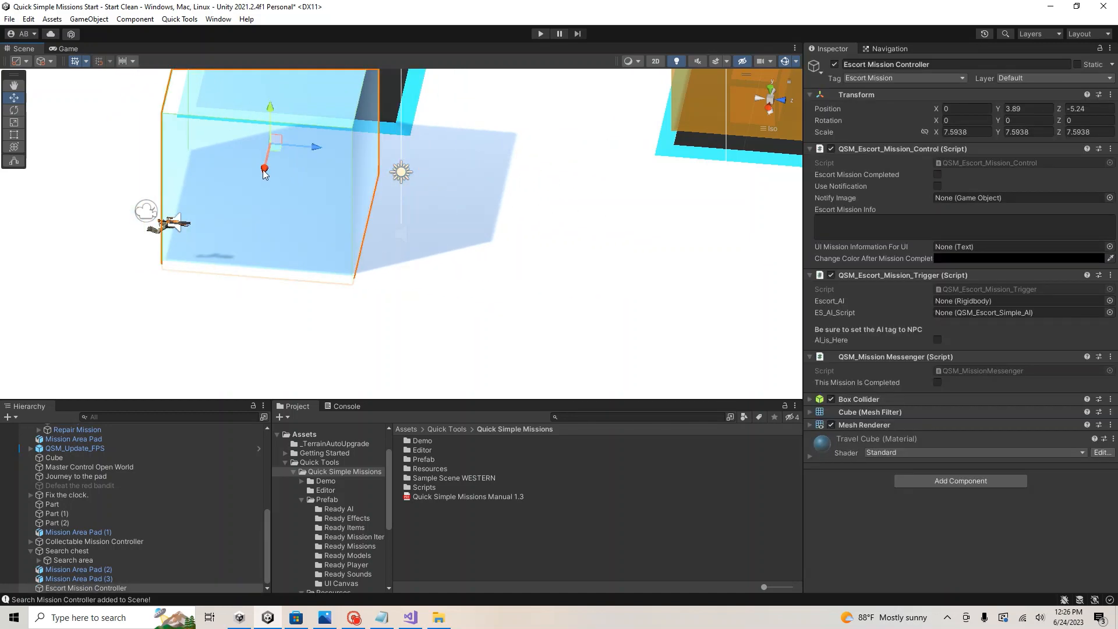
{"action": "left_click_drag", "start_coordinate": [263, 170], "coordinate": [328, 60]}
{"action": "middle_click_drag", "start_coordinate": [308, 116], "coordinate": [368, 265]}
{"action": "scroll", "coordinate": [368, 269], "scroll_direction": "up", "scroll_amount": 5}
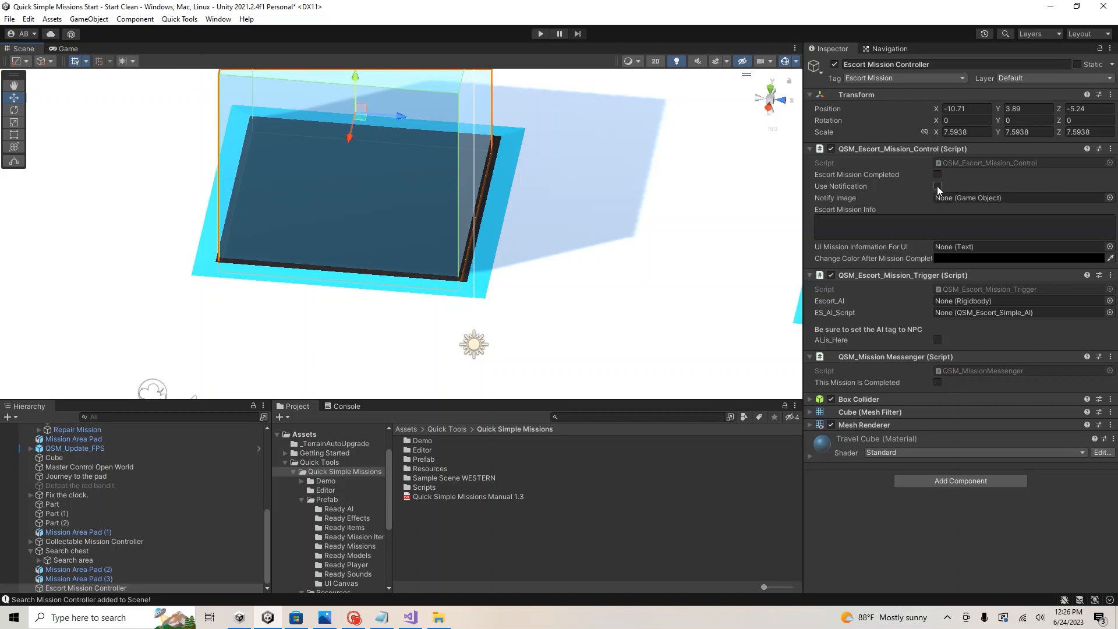
Step: Enable Use Notification on the escort mission and assign Notify as its notify image
{"action": "left_click", "coordinate": [1110, 197]}
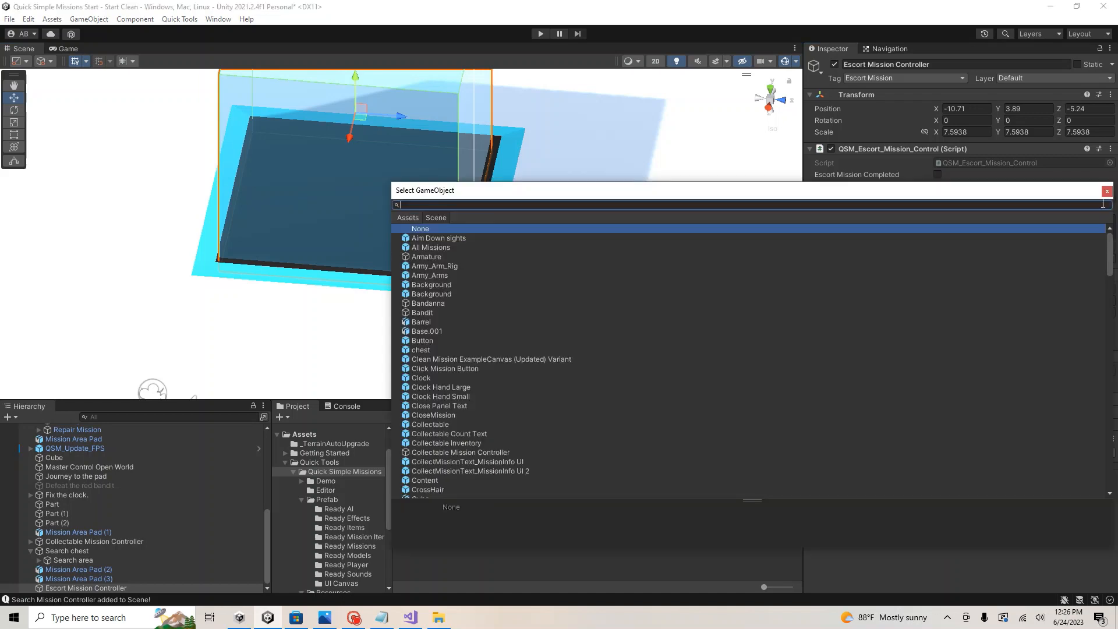
{"action": "type", "text": "no"}
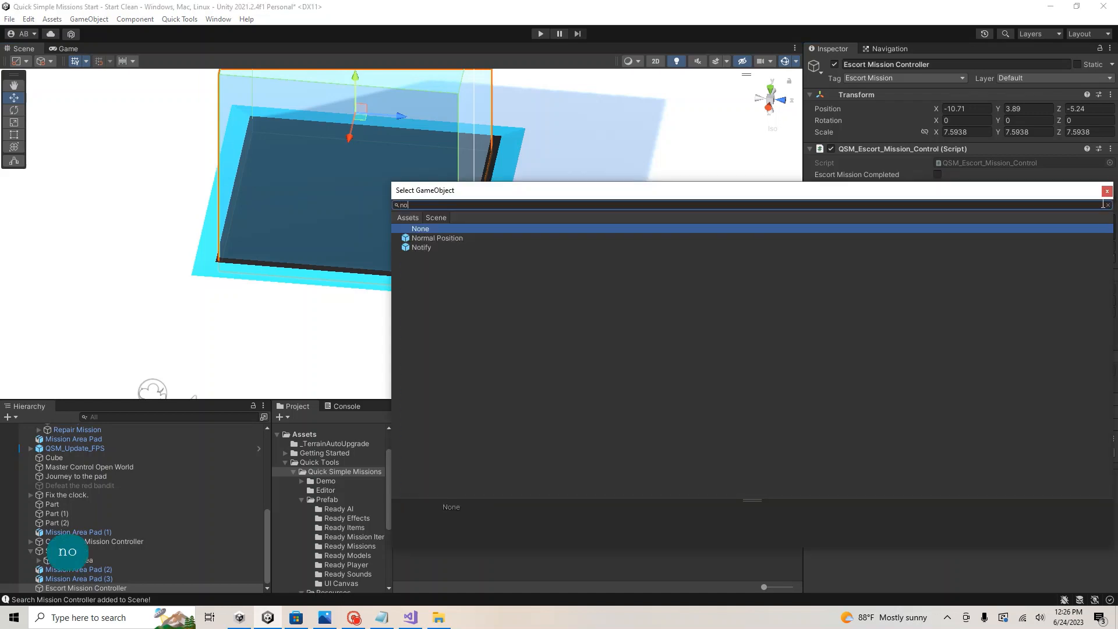
{"action": "double_click", "coordinate": [451, 247]}
Step: Enter "Bring Dan here." as the escort mission info and assign EscortMissionInfoUI as its UI mission information text
{"action": "left_click", "coordinate": [967, 226]}
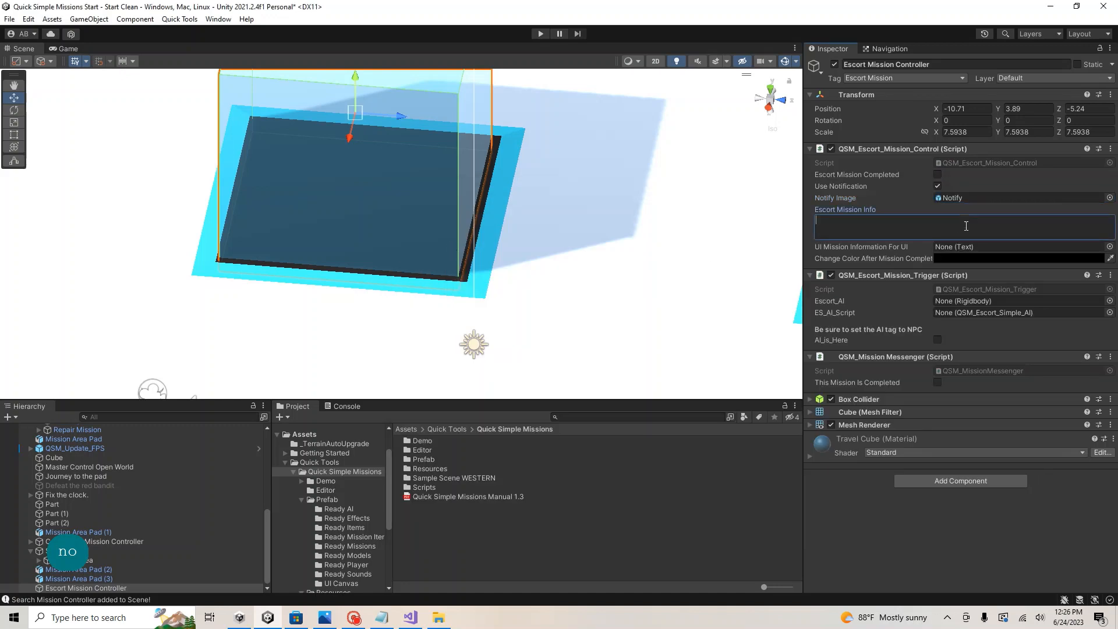
{"action": "type", "text": "Bring Dan here."}
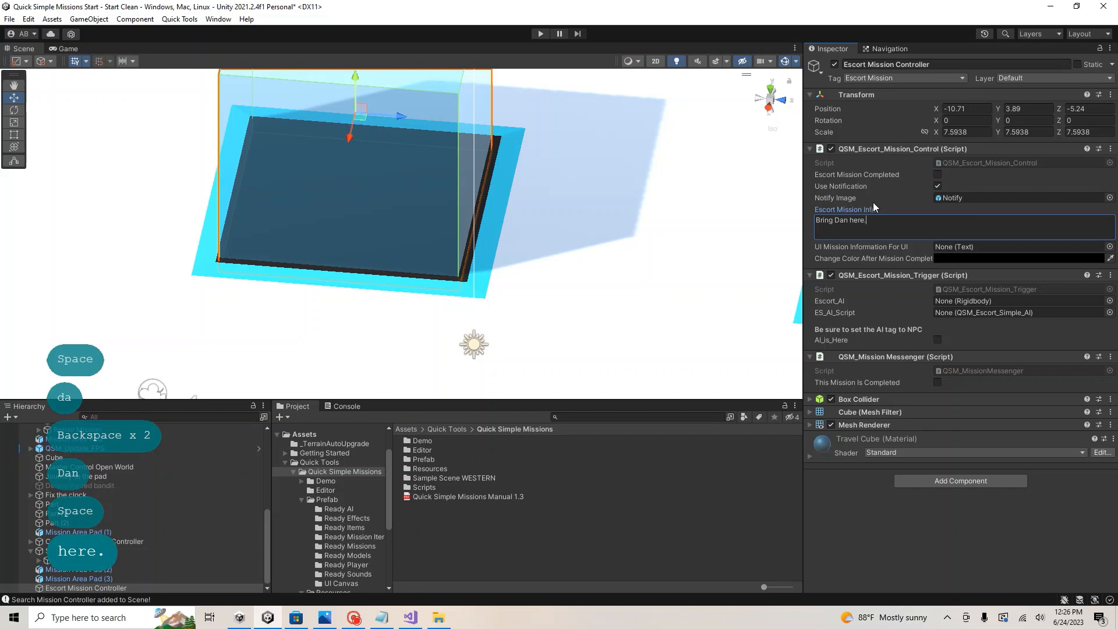
{"action": "left_click", "coordinate": [1110, 247]}
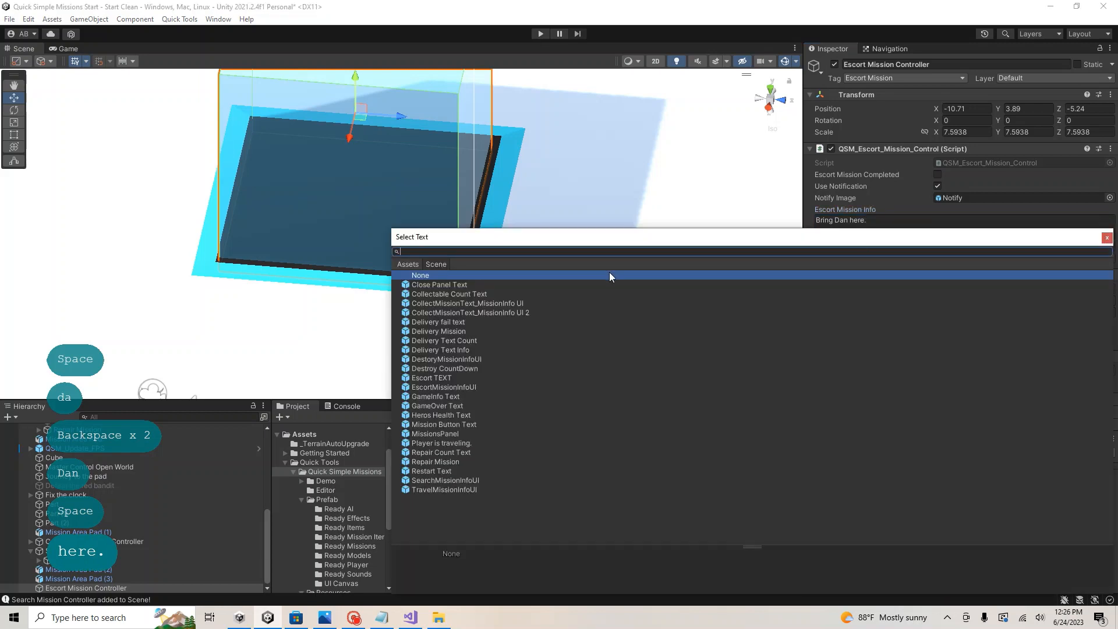
{"action": "type", "text": "esco"}
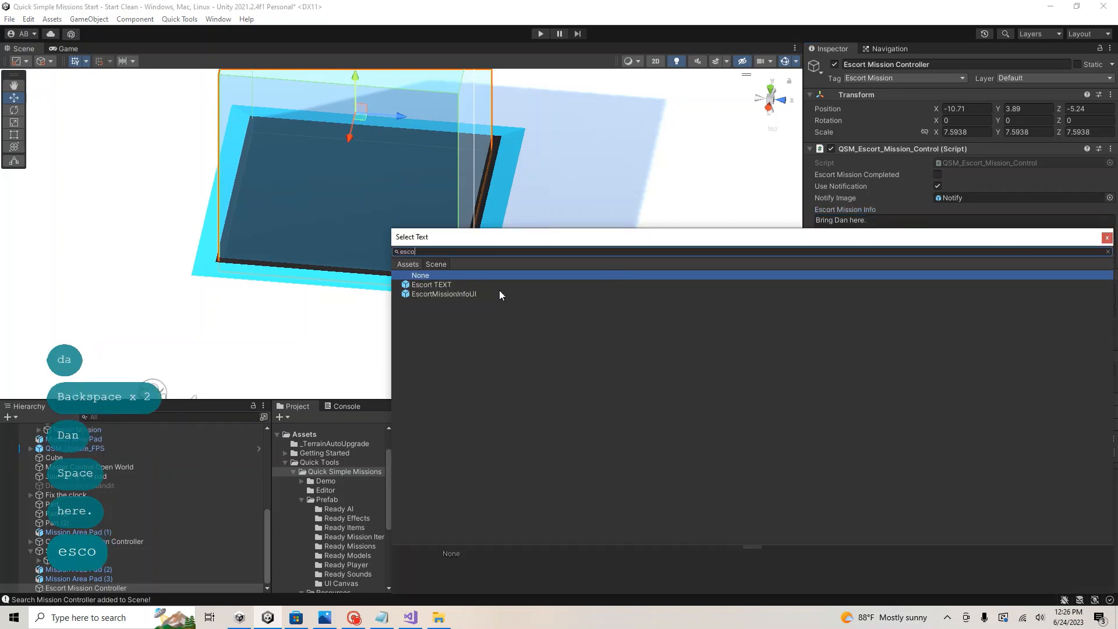
{"action": "double_click", "coordinate": [465, 293]}
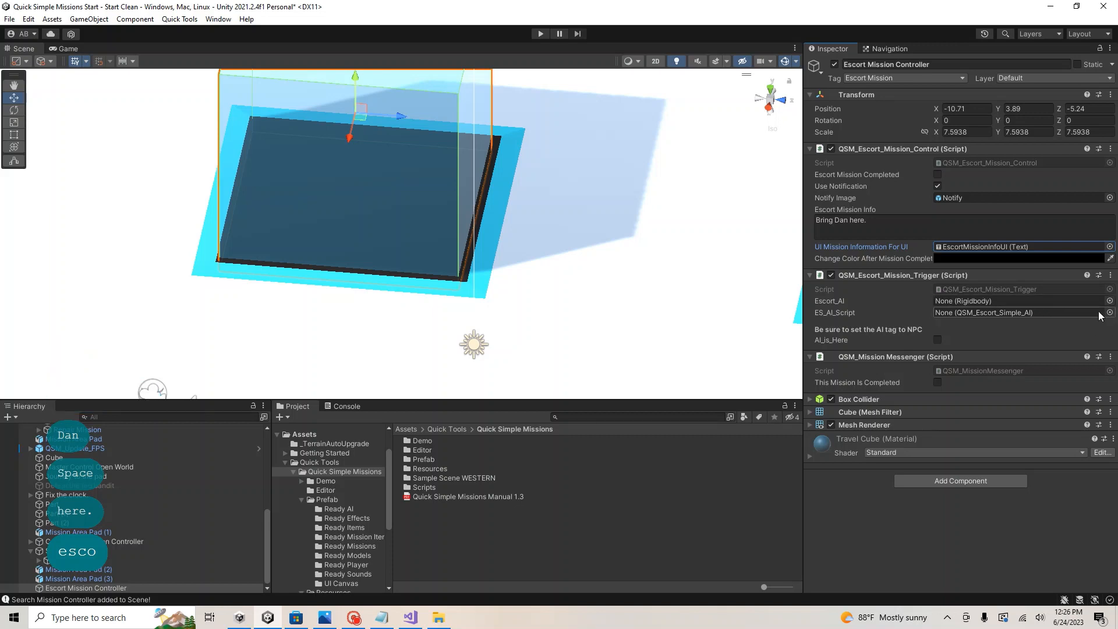
Step: Check the escort cube's Box Collider settings and rename the object as "Bring Dan Here"
{"action": "left_click", "coordinate": [941, 399]}
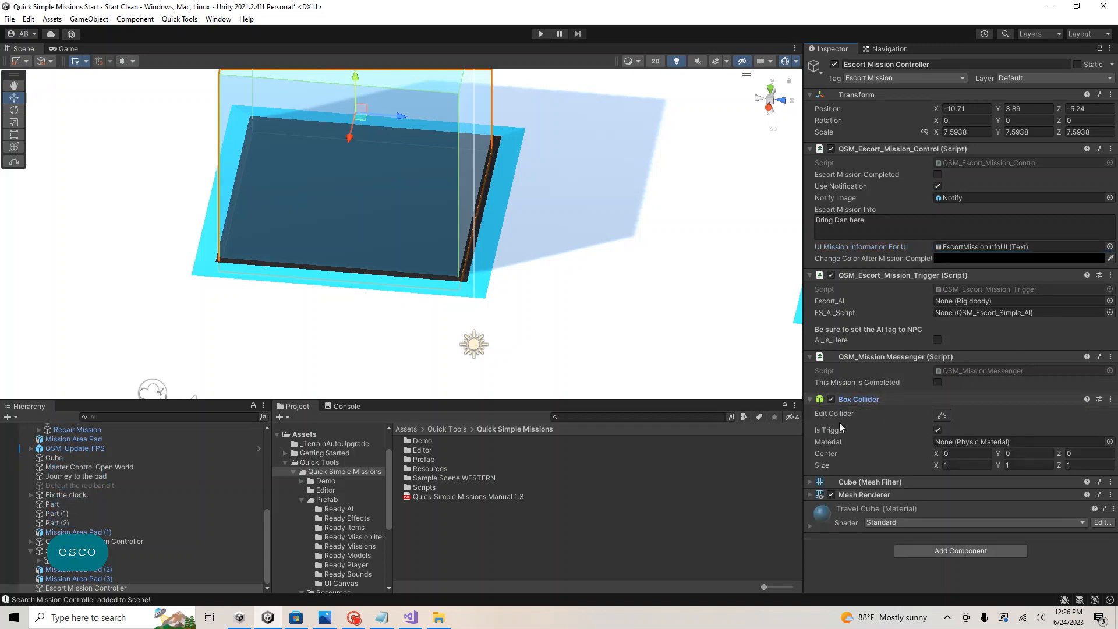
{"action": "left_click", "coordinate": [904, 400]}
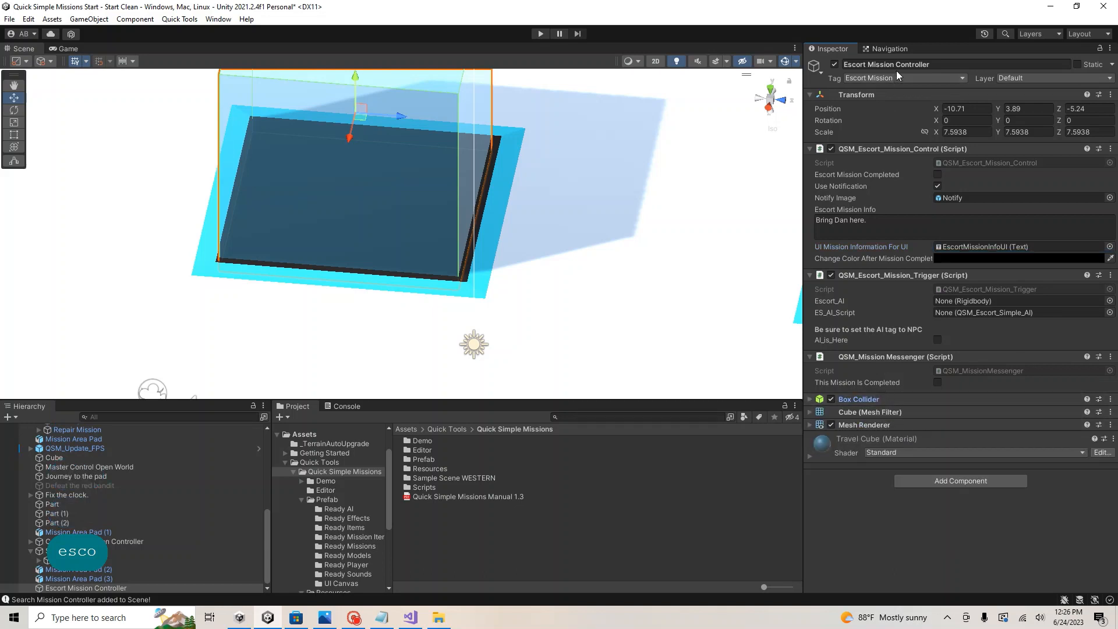
{"action": "left_click", "coordinate": [947, 64]}
{"action": "type", "text": "Bri"}
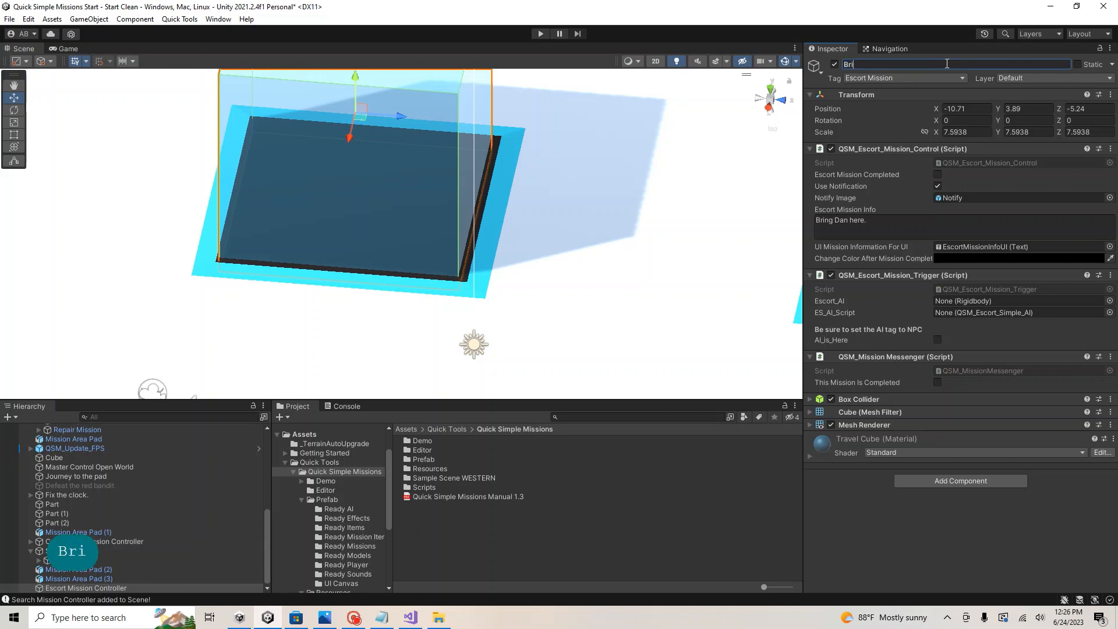
{"action": "type", "text": "ng Dan Here"}
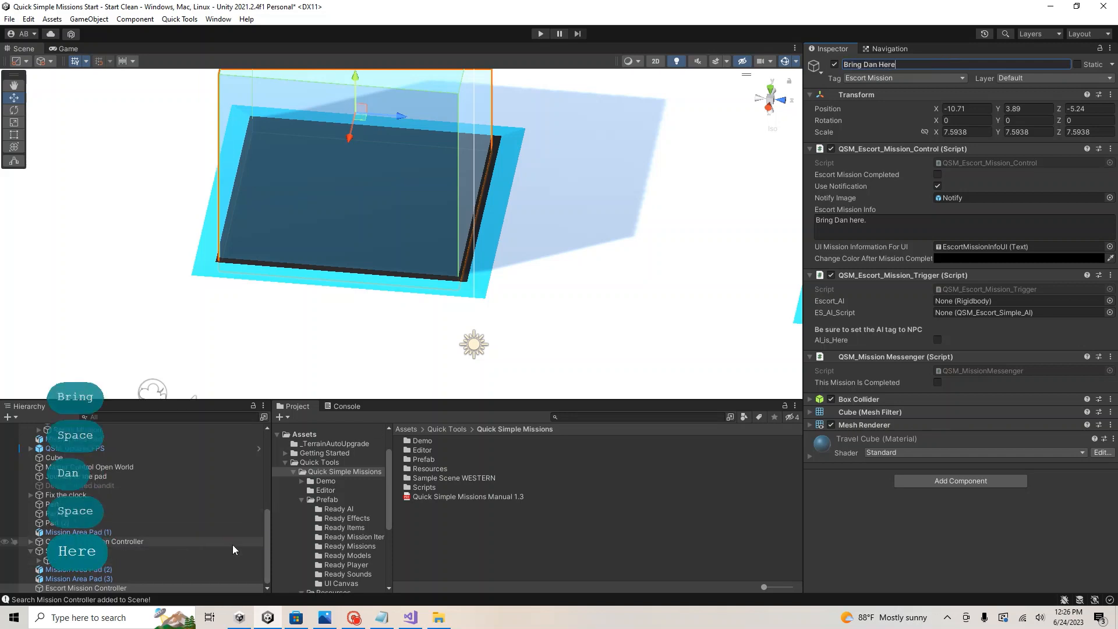
Step: Search the project assets for "dan" and place the RA_DanTheJaintor model in the scene in front of the escort pad
{"action": "left_click", "coordinate": [597, 416]}
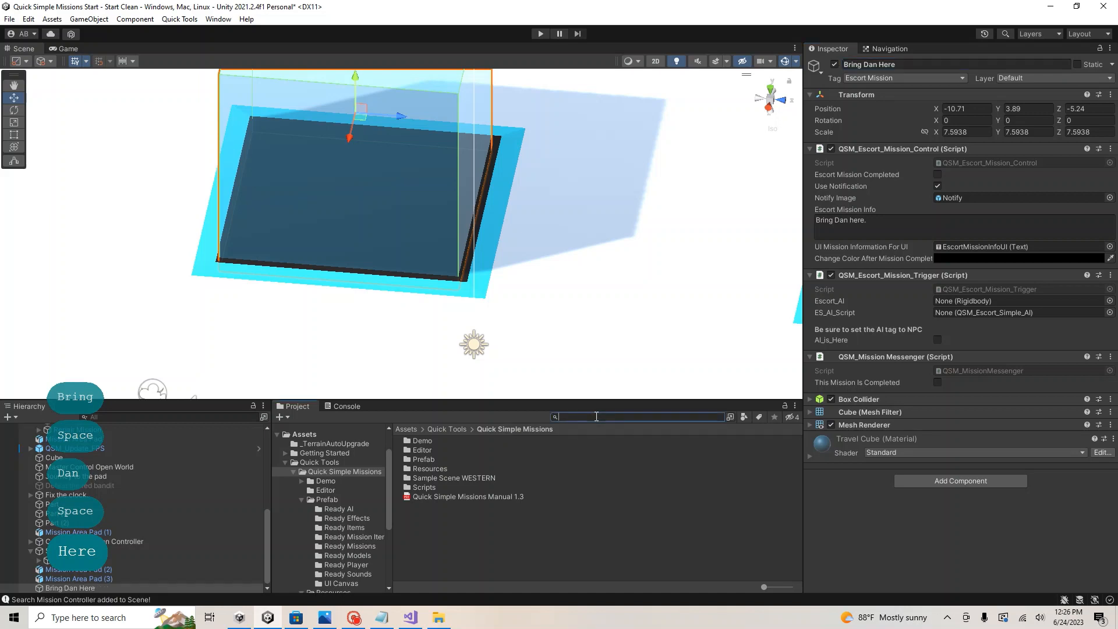
{"action": "type", "text": "dan"}
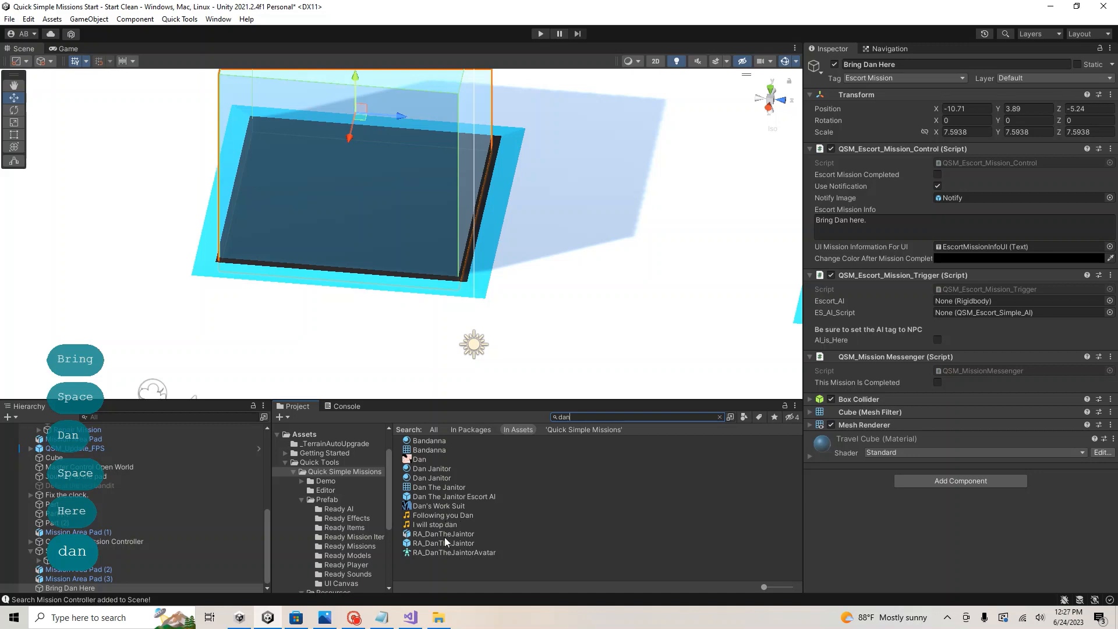
{"action": "left_click_drag", "start_coordinate": [445, 537], "coordinate": [359, 346]}
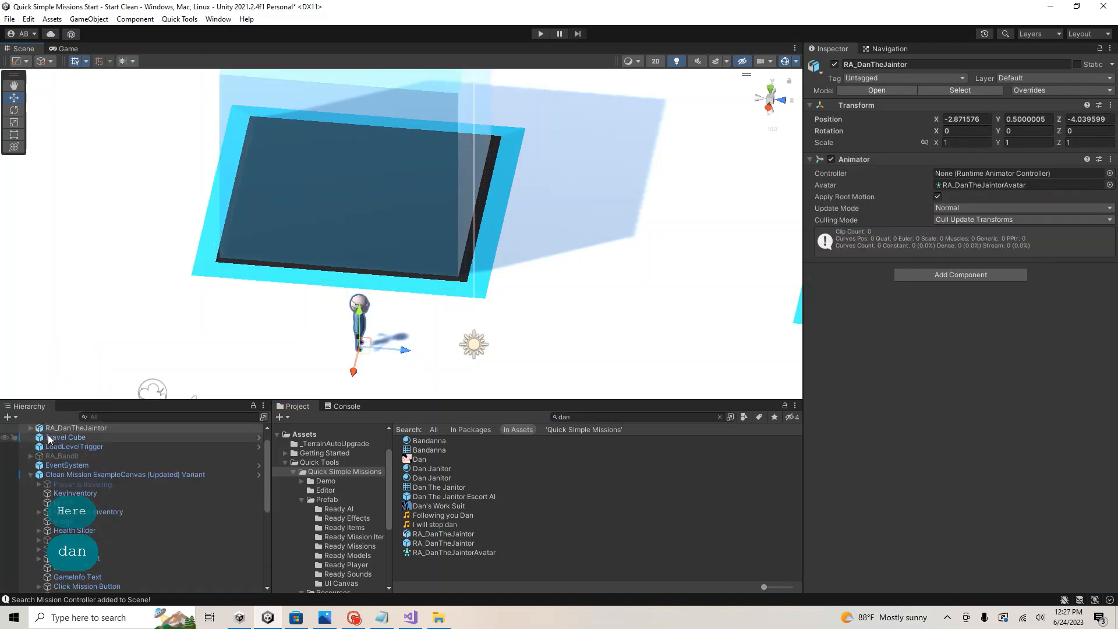
Step: Unpack the RA_DanTheJaintor prefab completely and set its Animator controller to Escort AI
{"action": "left_click", "coordinate": [130, 428]}
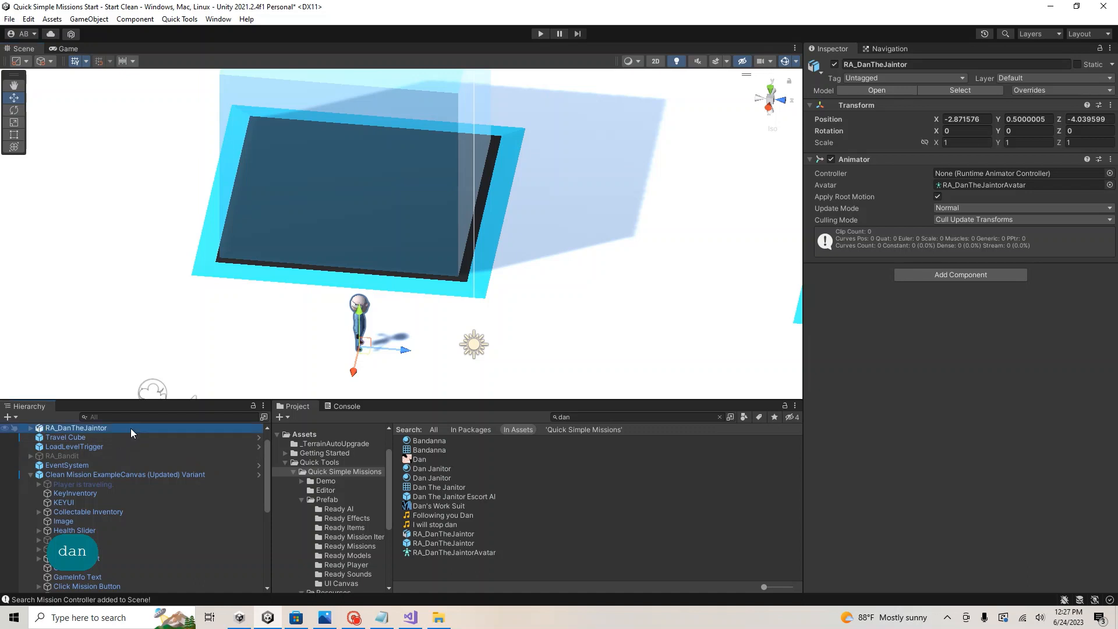
{"action": "right_click", "coordinate": [130, 428]}
{"action": "mouse_move", "coordinate": [232, 208]}
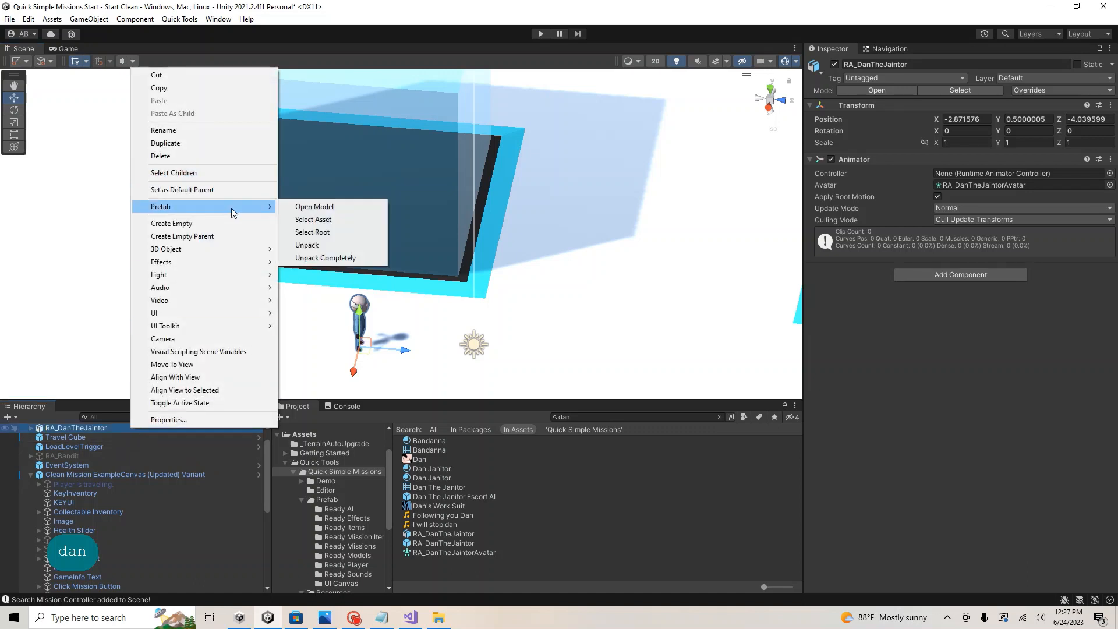
{"action": "left_click", "coordinate": [335, 258]}
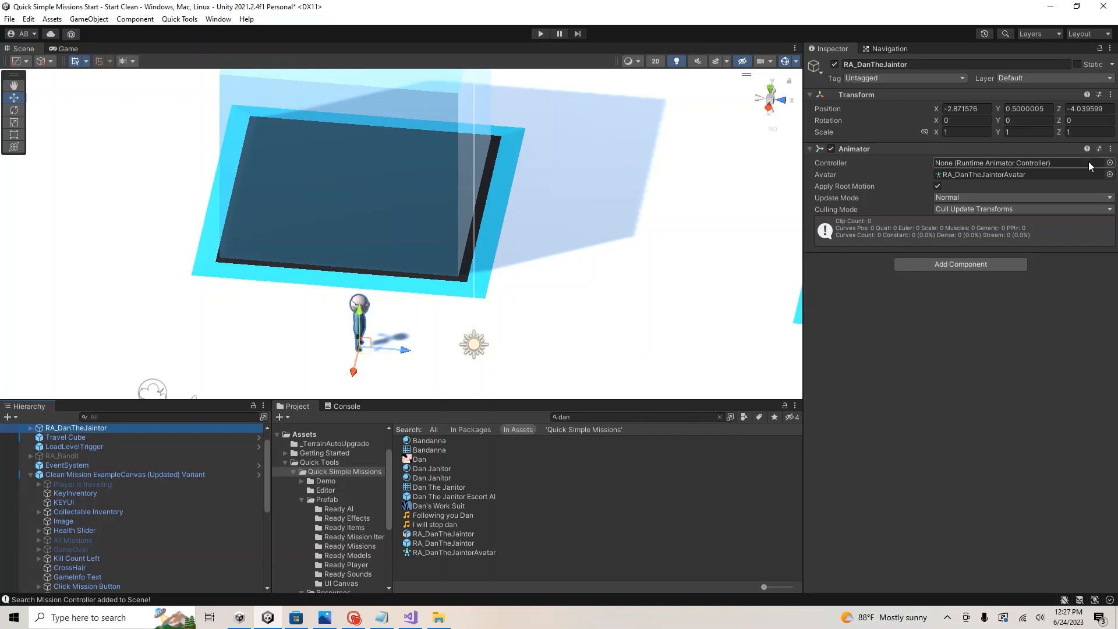
{"action": "left_click", "coordinate": [1110, 163]}
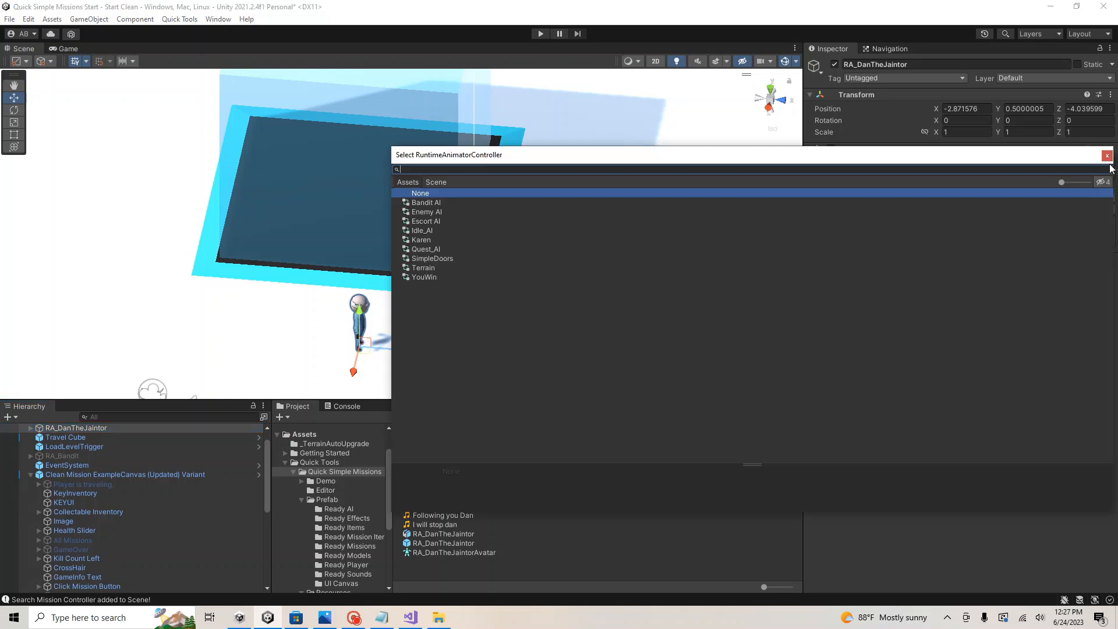
{"action": "double_click", "coordinate": [424, 220]}
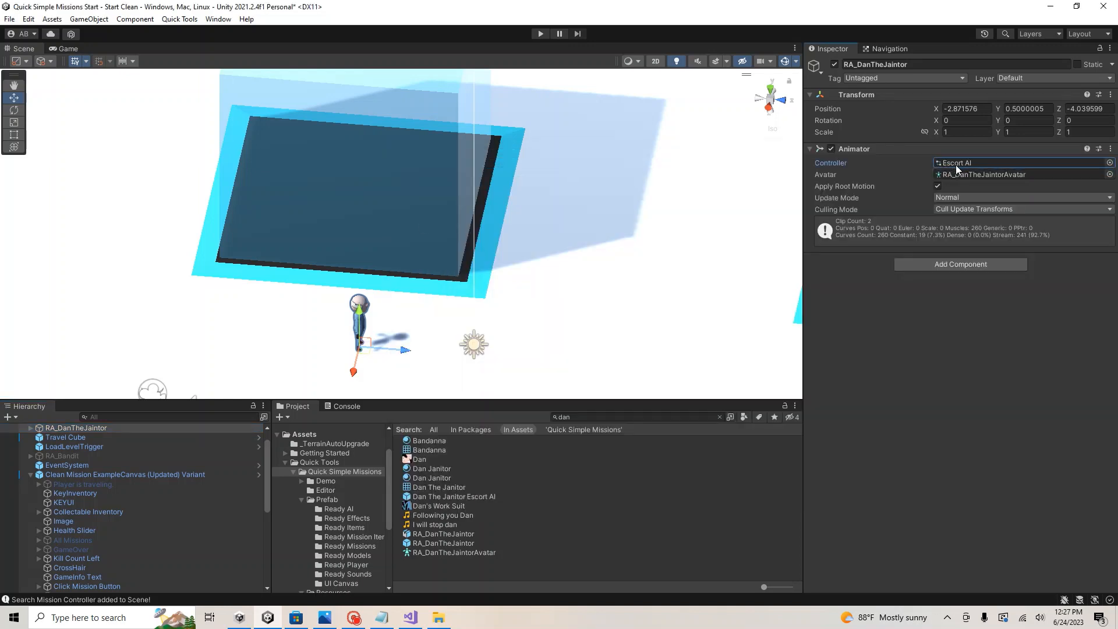
Step: Use the Quick Simple Missions AI Builder to make RA_DanTheJaintor an Escort AI
{"action": "left_click", "coordinate": [184, 21]}
{"action": "mouse_move", "coordinate": [254, 35]}
{"action": "left_click", "coordinate": [336, 58]}
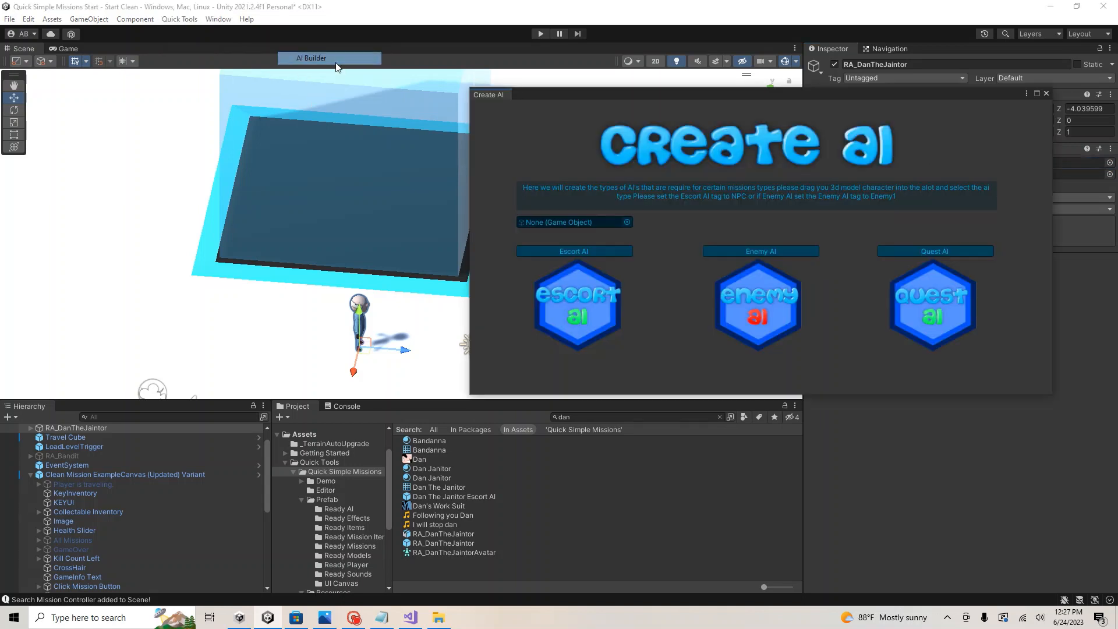
{"action": "left_click_drag", "start_coordinate": [68, 429], "coordinate": [577, 224]}
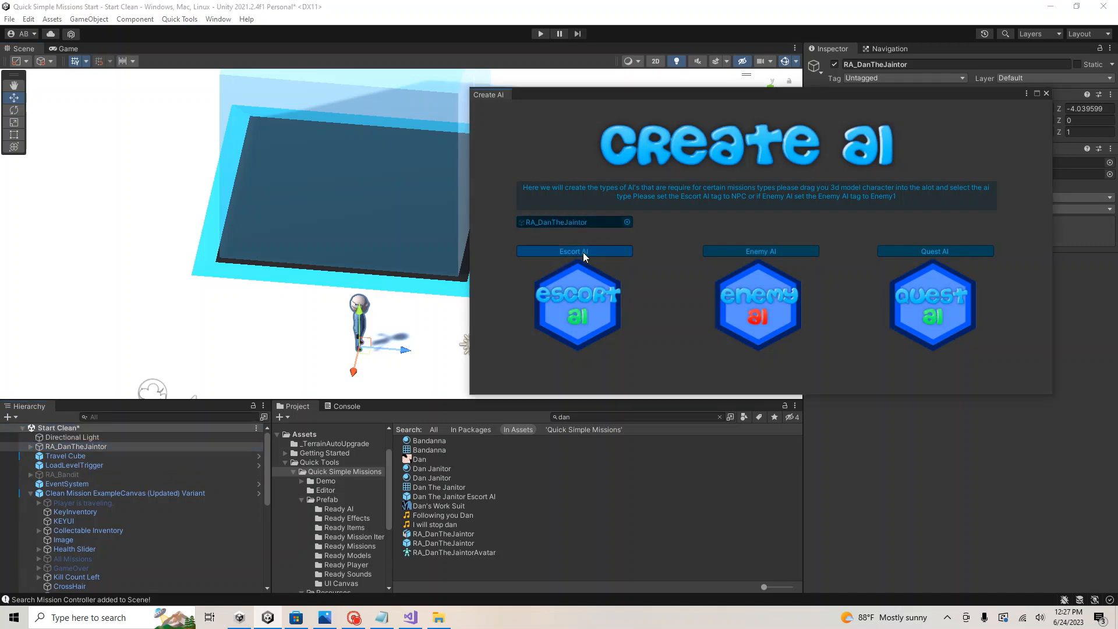
{"action": "left_click", "coordinate": [584, 254]}
Step: Shorten Dan's Capsule Collider from above to fit the body, with a height of about 2.23 and center Y of about 1.11
{"action": "key", "text": "f"}
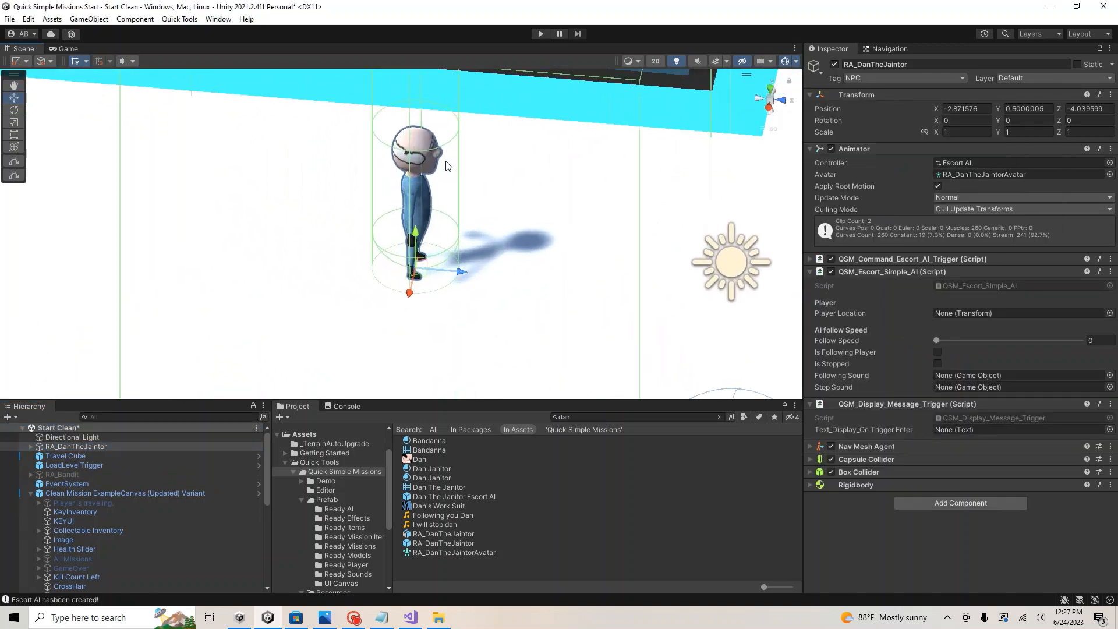
{"action": "right_click_drag", "start_coordinate": [446, 166], "coordinate": [276, 153]}
{"action": "middle_click_drag", "start_coordinate": [518, 216], "coordinate": [335, 219]}
{"action": "right_click_drag", "start_coordinate": [334, 220], "coordinate": [332, 247]}
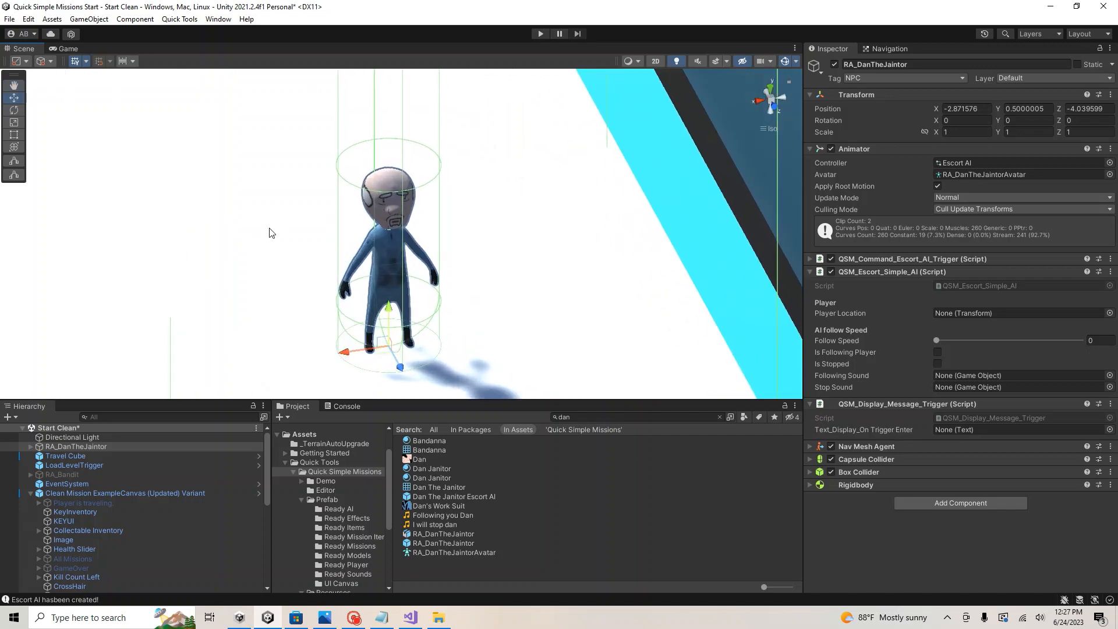
{"action": "left_click", "coordinate": [889, 460]}
{"action": "scroll", "coordinate": [931, 454], "scroll_direction": "down", "scroll_amount": 1}
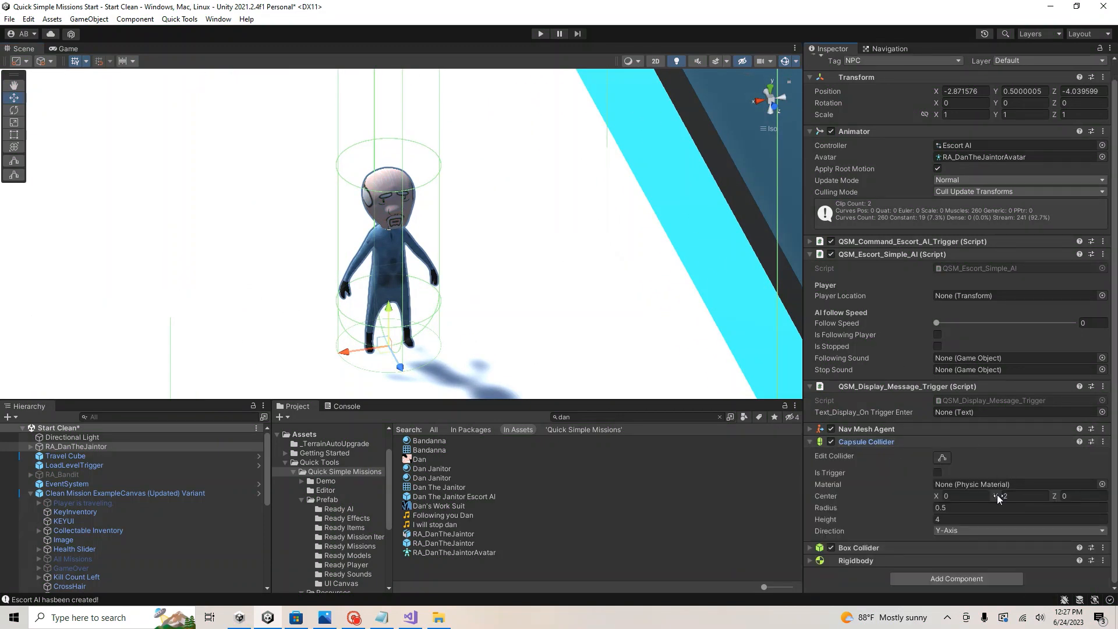
{"action": "left_click", "coordinate": [943, 458]}
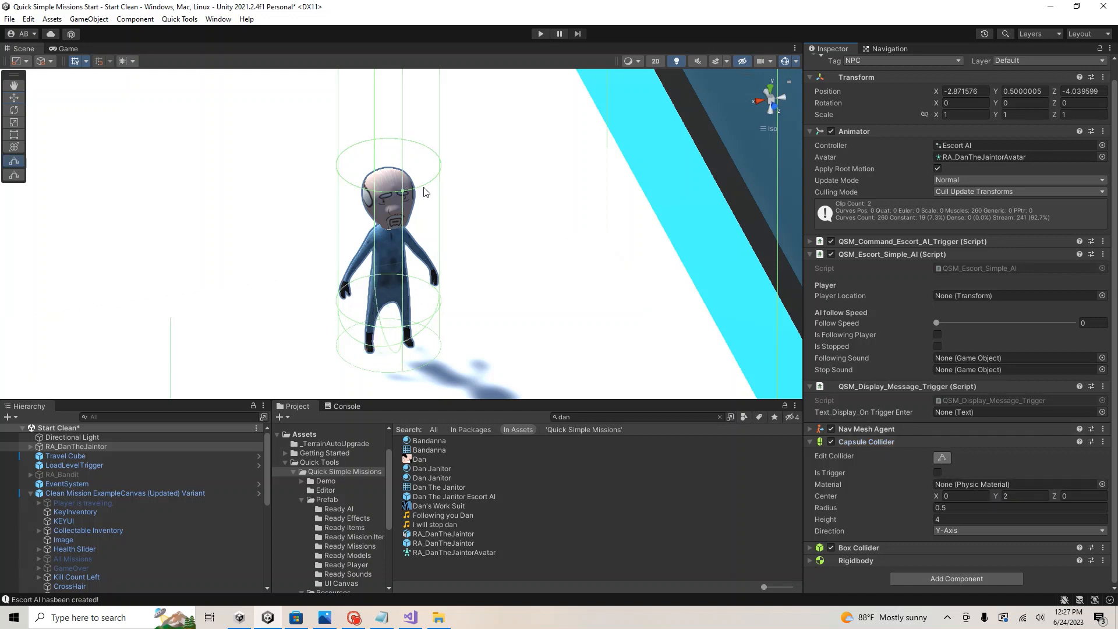
{"action": "scroll", "coordinate": [416, 195], "scroll_direction": "down", "scroll_amount": 2}
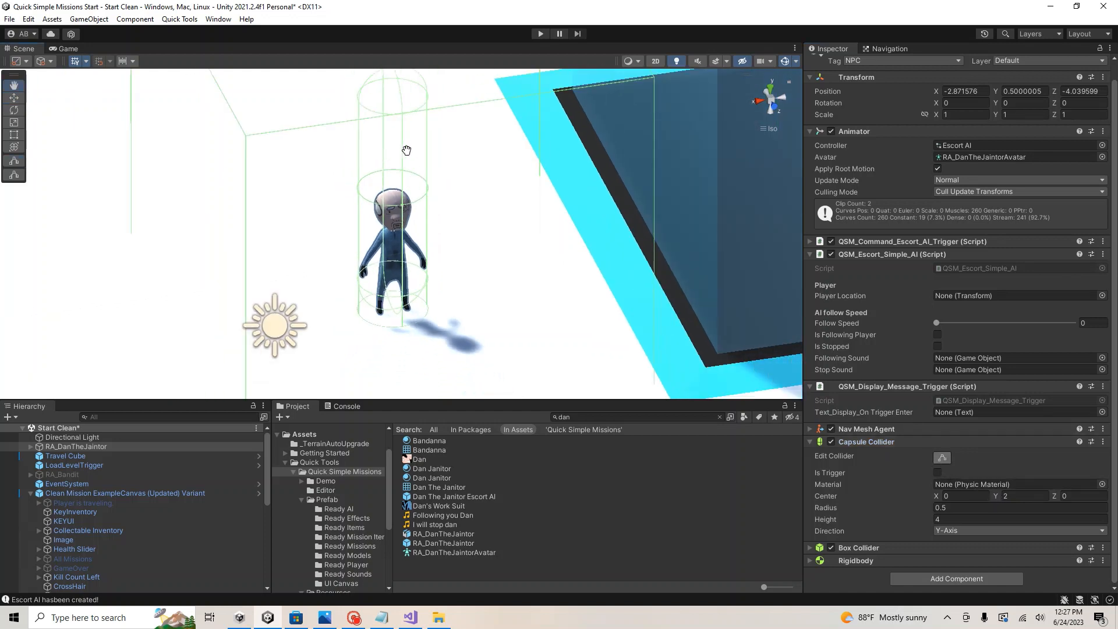
{"action": "middle_click_drag", "start_coordinate": [406, 150], "coordinate": [412, 169]}
{"action": "left_click_drag", "start_coordinate": [405, 85], "coordinate": [402, 199]}
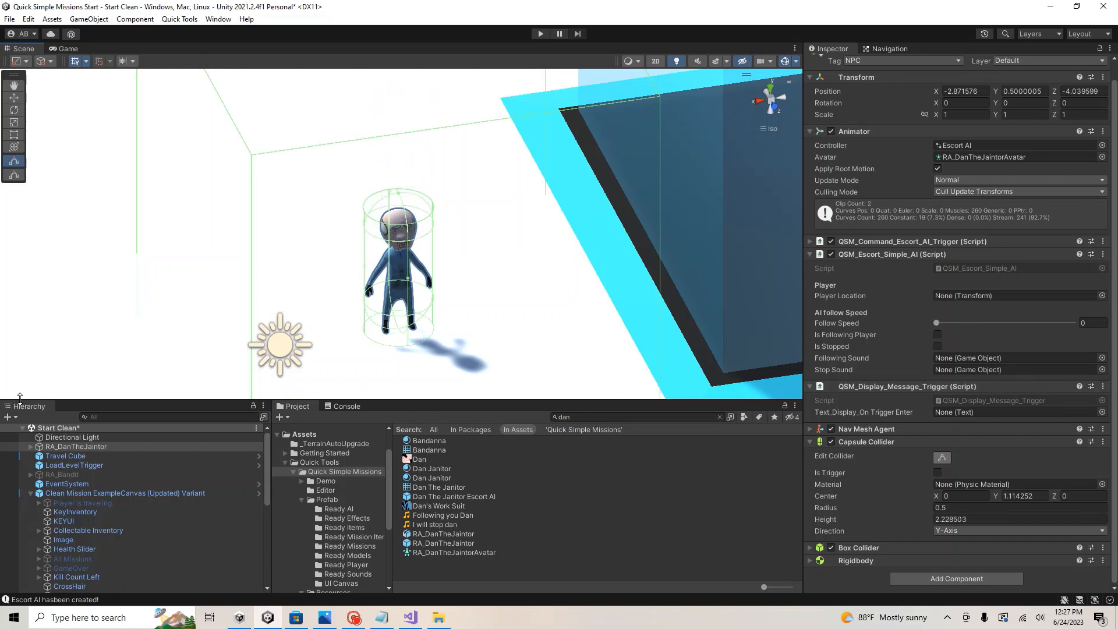
Step: Assign QSM_Update_FPS as the player location in Dan's escort AI script and set the follow speed to 1
{"action": "left_click", "coordinate": [31, 494]}
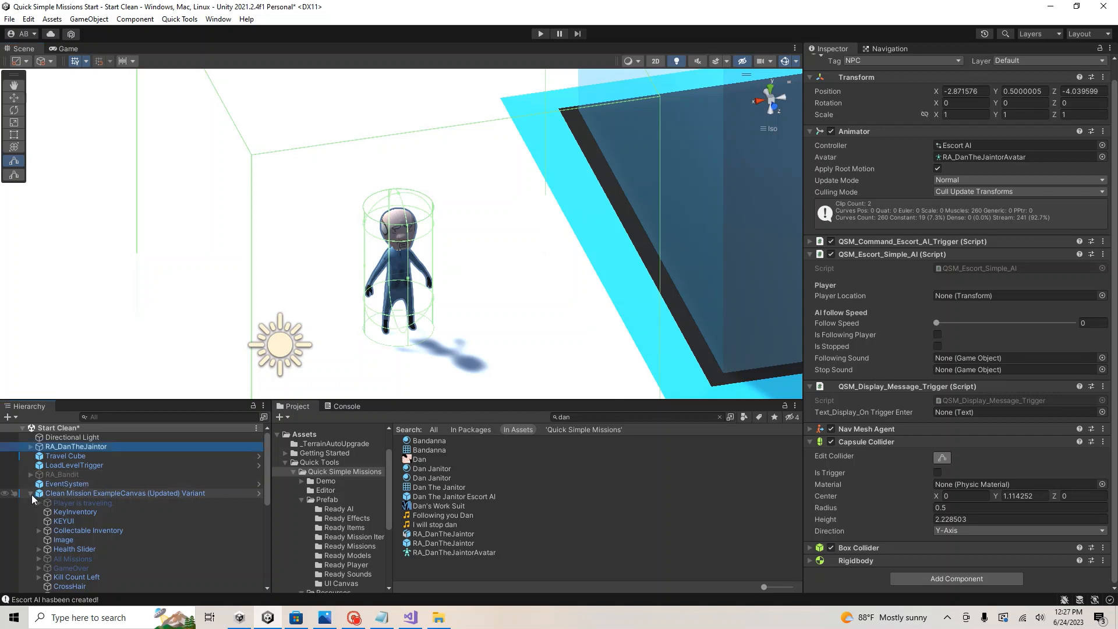
{"action": "left_click", "coordinate": [31, 494]}
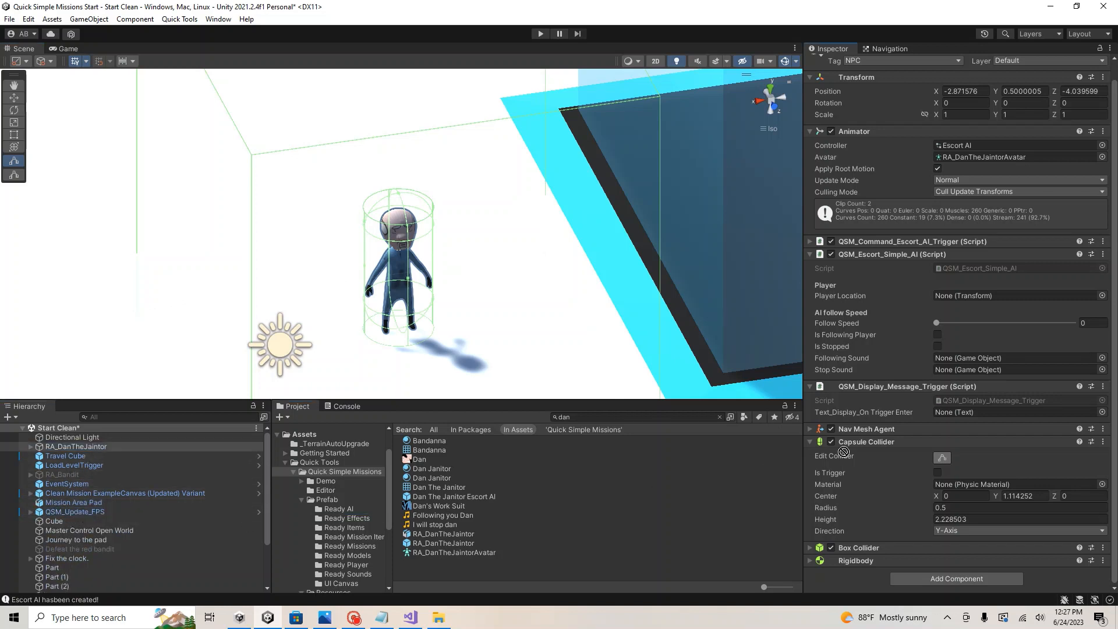
{"action": "left_click_drag", "start_coordinate": [843, 452], "coordinate": [977, 295]}
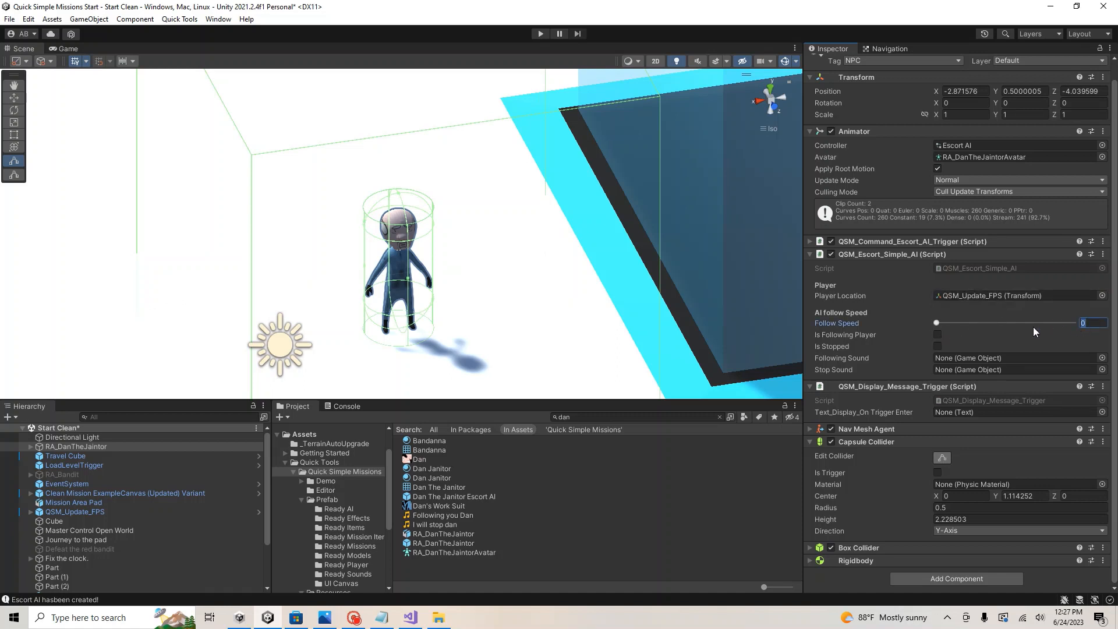
{"action": "type", "text": "1"}
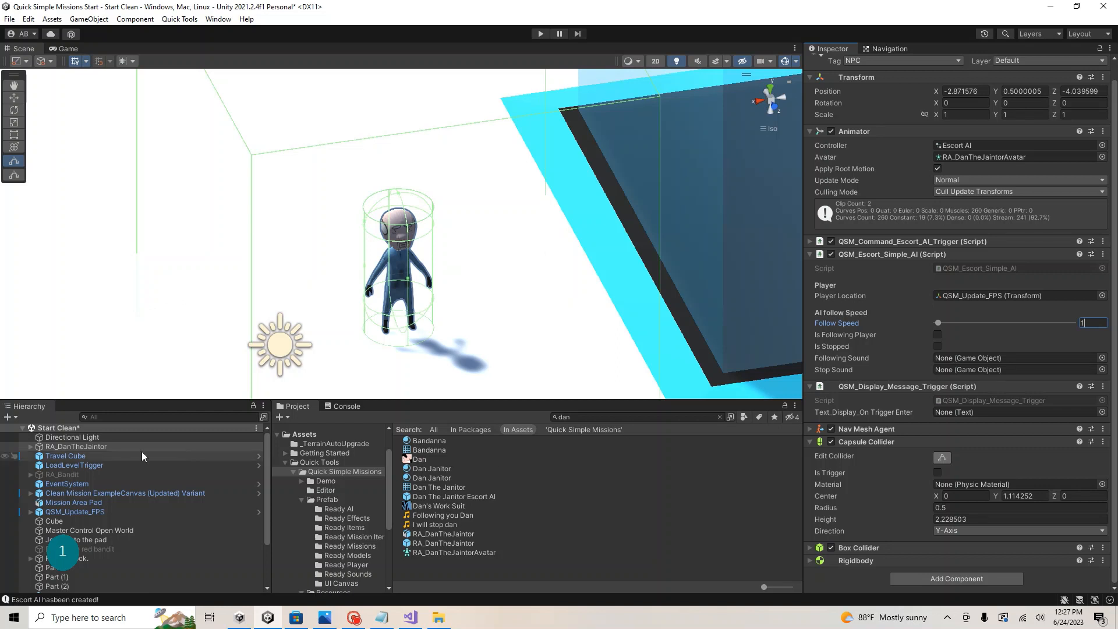
Step: Assign Dan's child objects Follow Sound Object as the following sound and Stop Sound Object as the stop sound
{"action": "left_click", "coordinate": [30, 447]}
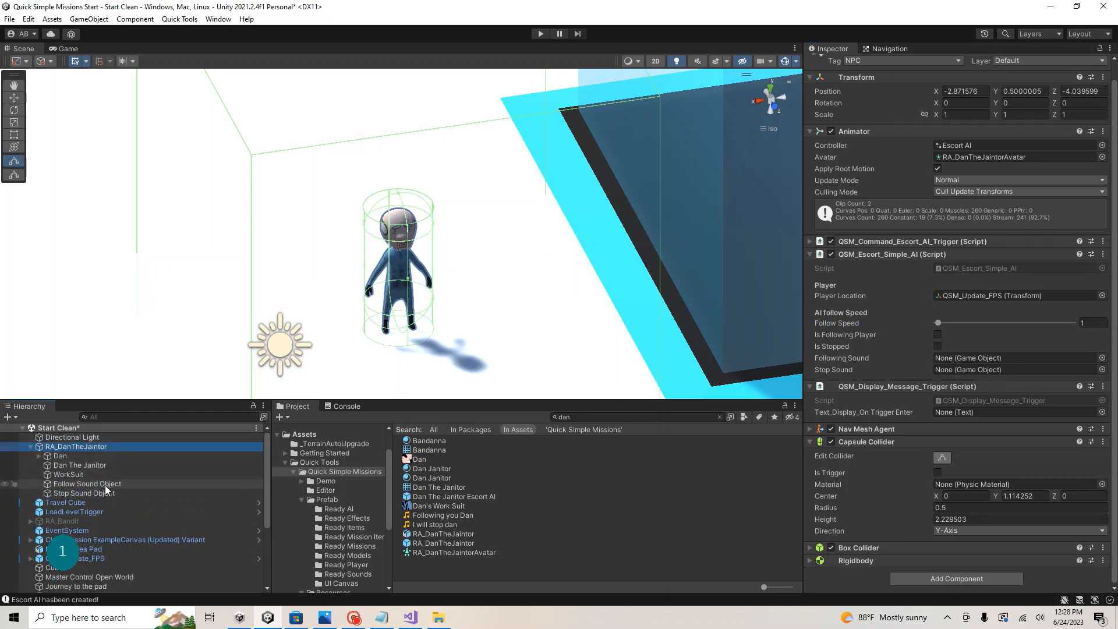
{"action": "left_click_drag", "start_coordinate": [105, 485], "coordinate": [998, 358]}
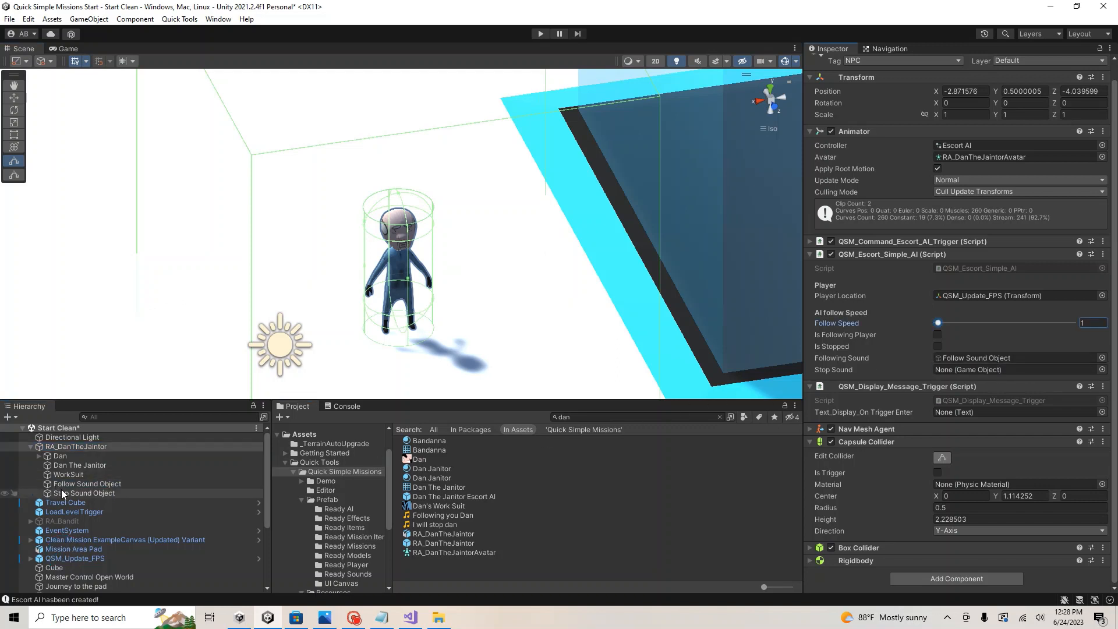
{"action": "left_click_drag", "start_coordinate": [61, 490], "coordinate": [953, 371]}
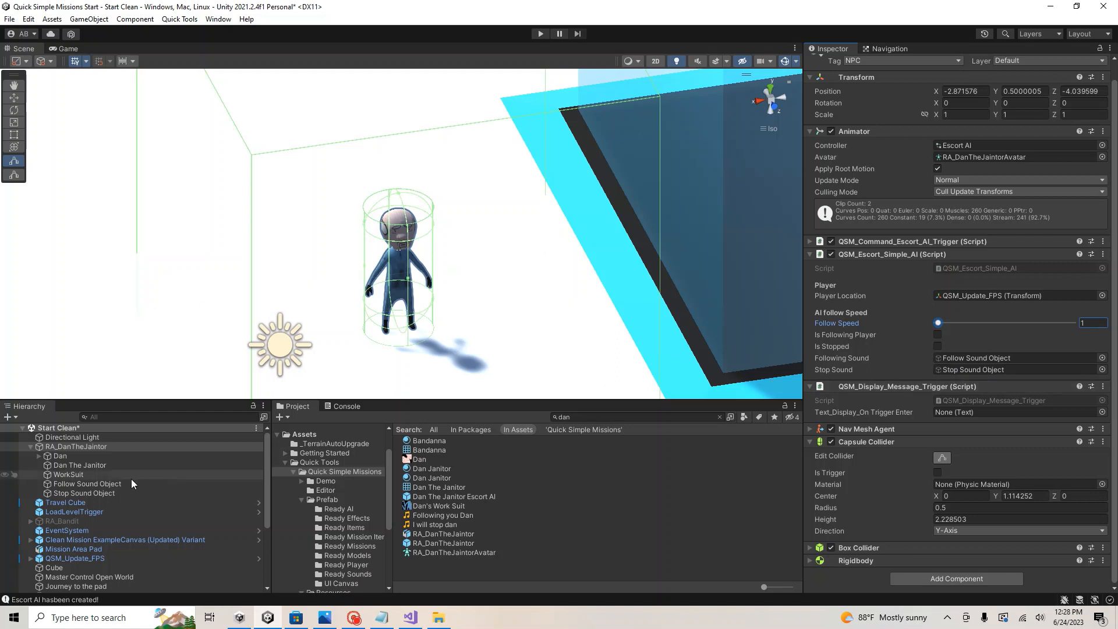
Step: Set the audio clip of Follow Sound Object to "Following you Dan"
{"action": "left_click", "coordinate": [89, 483]}
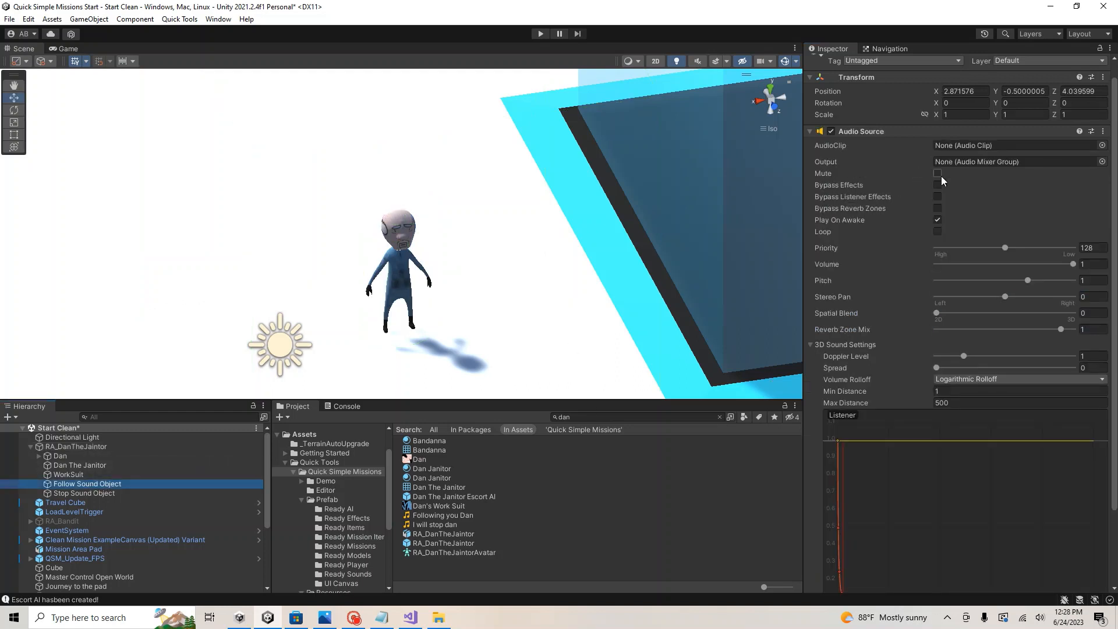
{"action": "left_click", "coordinate": [1102, 145]}
{"action": "type", "text": "follow"}
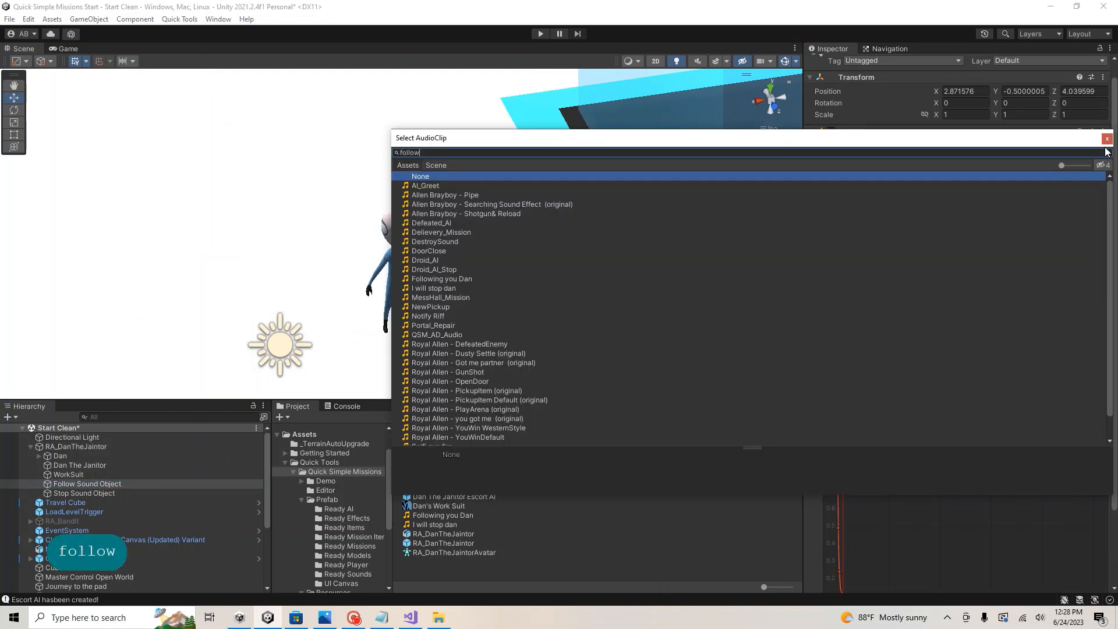
{"action": "double_click", "coordinate": [475, 185]}
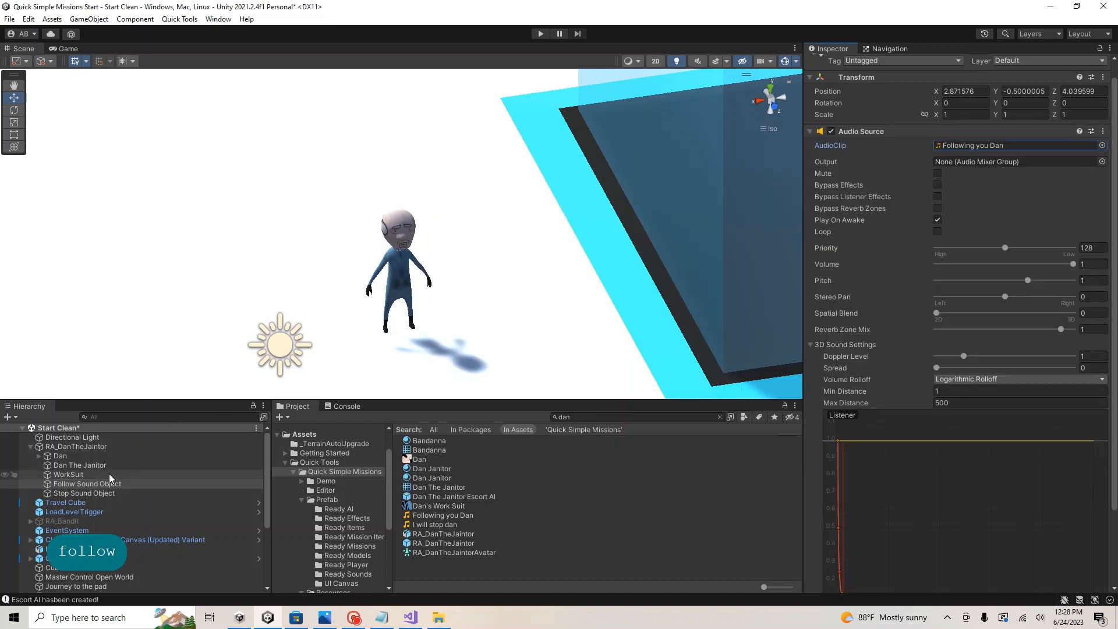
Step: Set the audio clip of Stop Sound Object to "I will stop dan"
{"action": "left_click", "coordinate": [85, 492]}
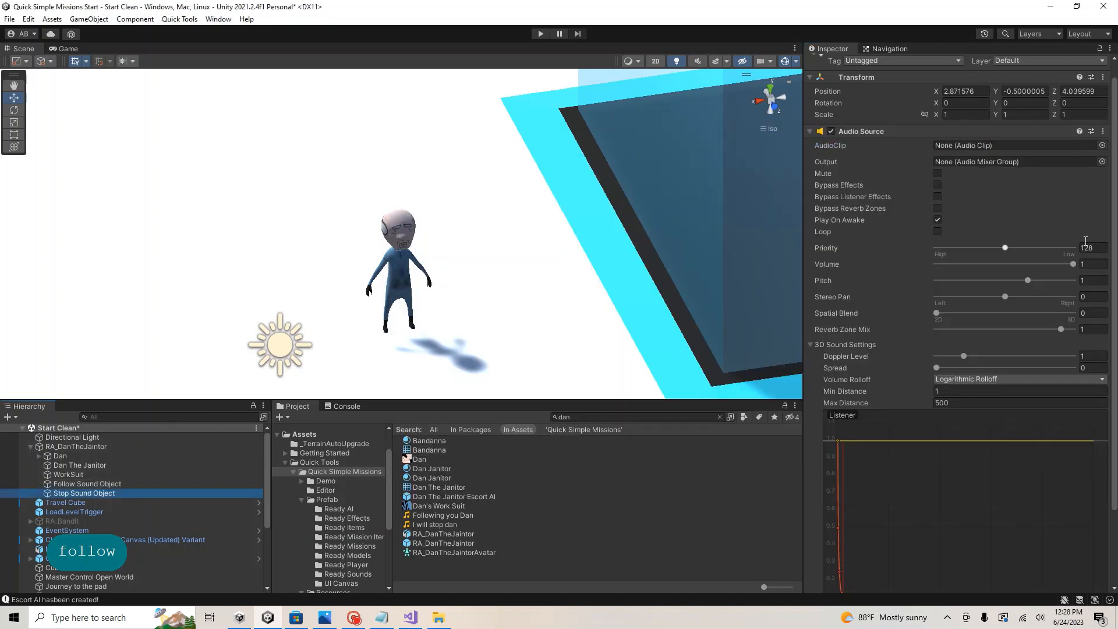
{"action": "left_click", "coordinate": [1102, 145]}
{"action": "type", "text": "stop"}
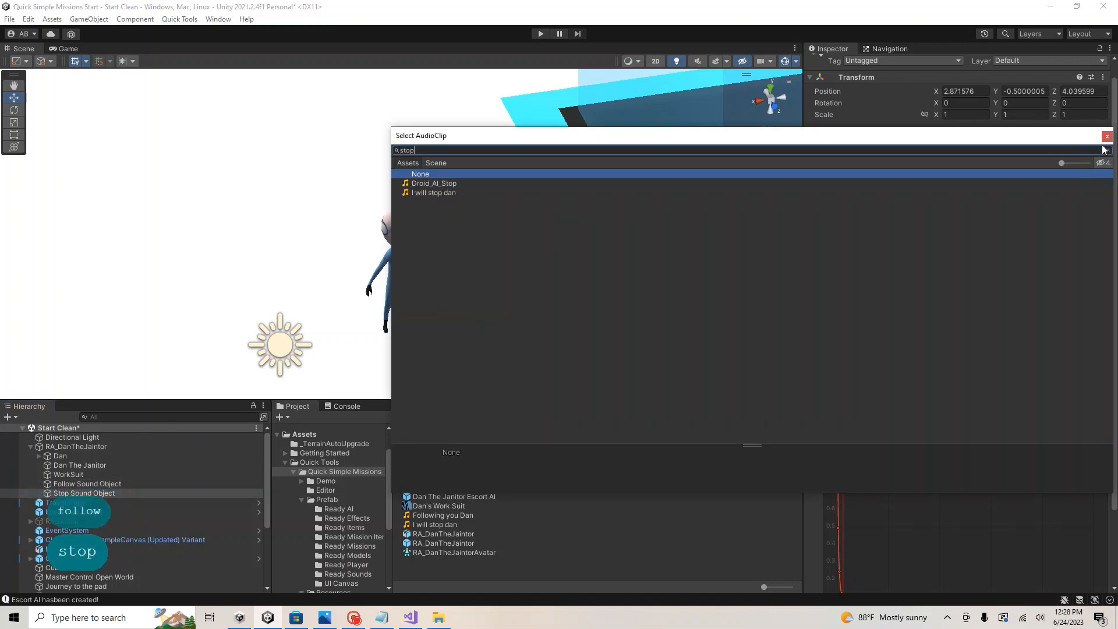
{"action": "double_click", "coordinate": [415, 193]}
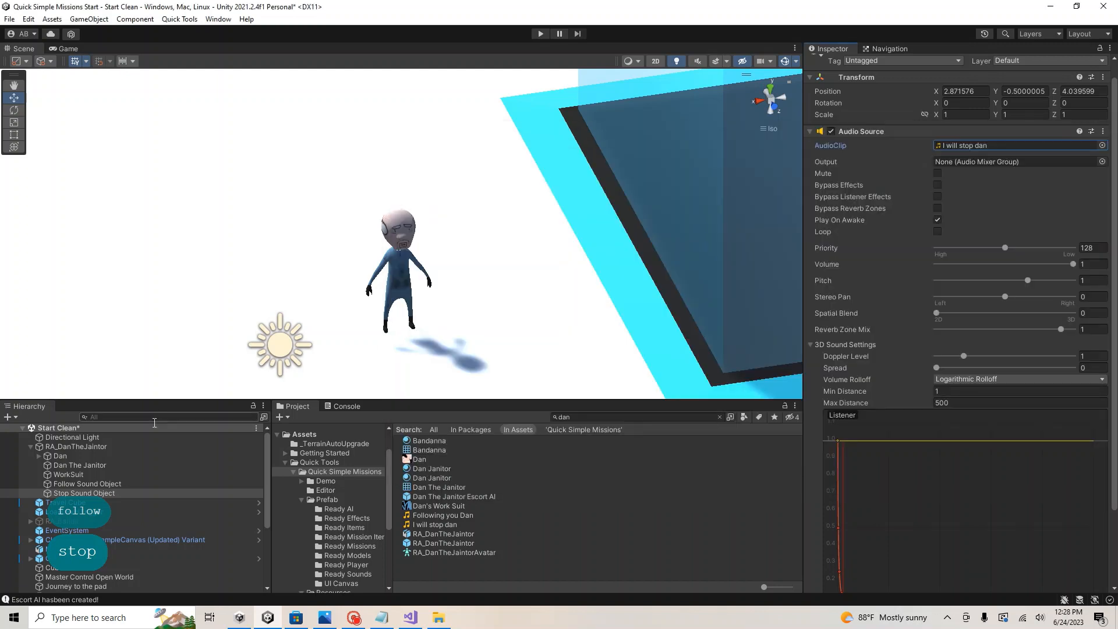
Step: Assign Escort TEXT as the text displayed on trigger enter in RA_DanTheJaintor's display message script
{"action": "left_click", "coordinate": [76, 446]}
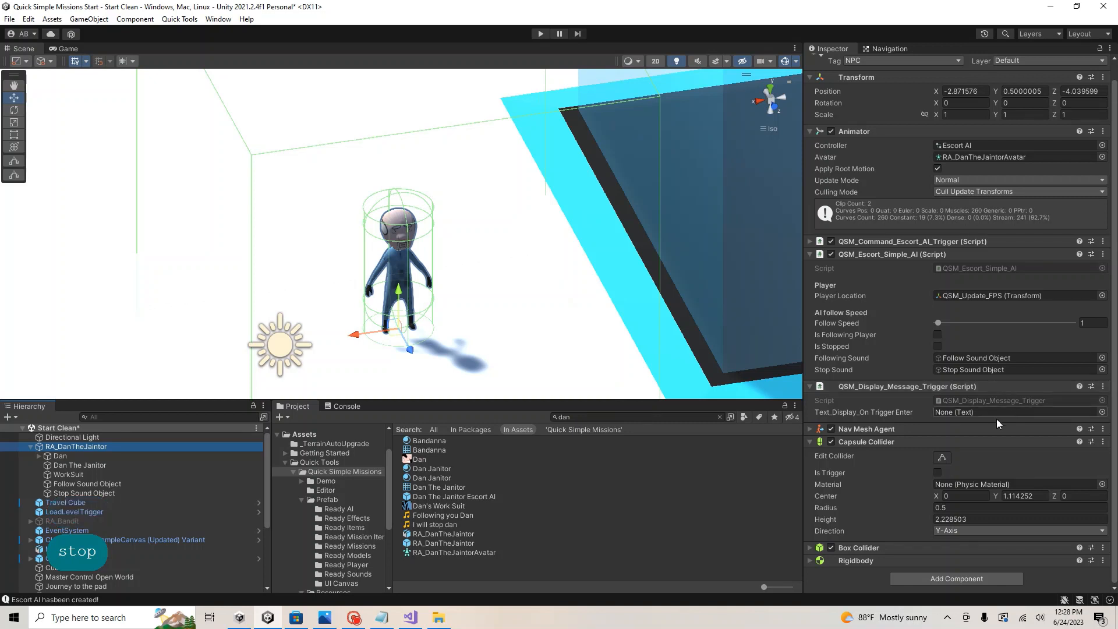
{"action": "scroll", "coordinate": [400, 286], "scroll_direction": "down", "scroll_amount": 6}
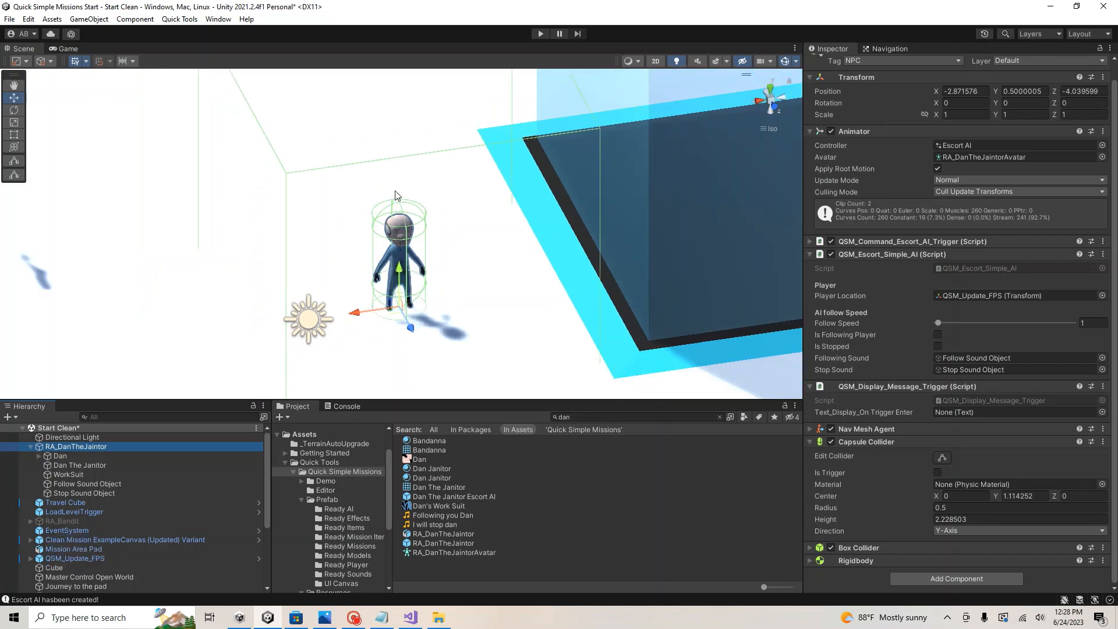
{"action": "left_click", "coordinate": [1102, 413]}
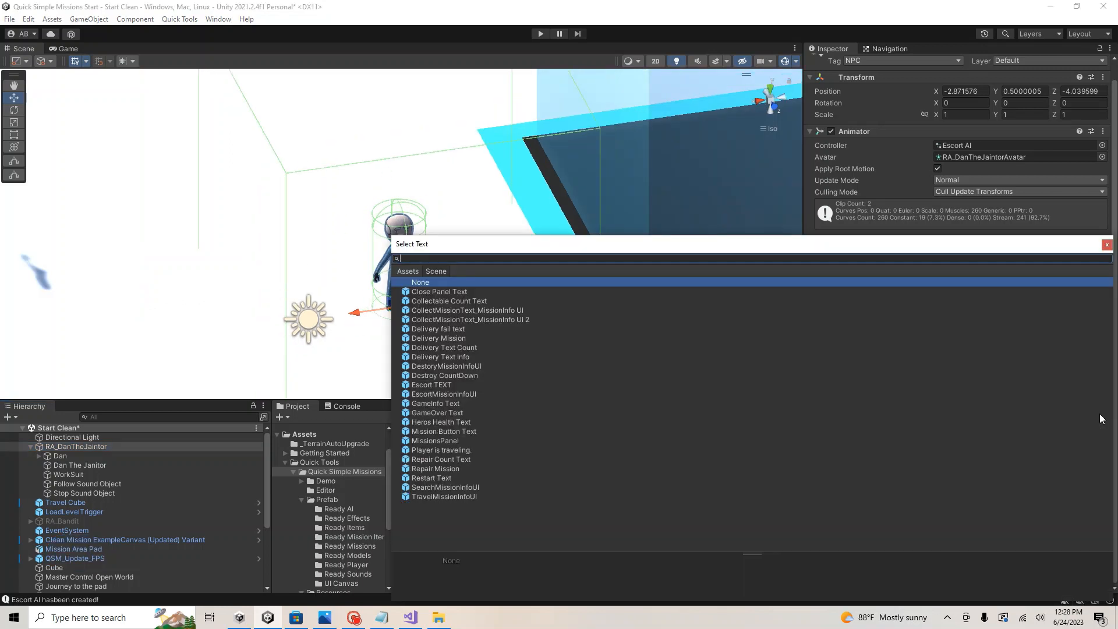
{"action": "type", "text": "ec"}
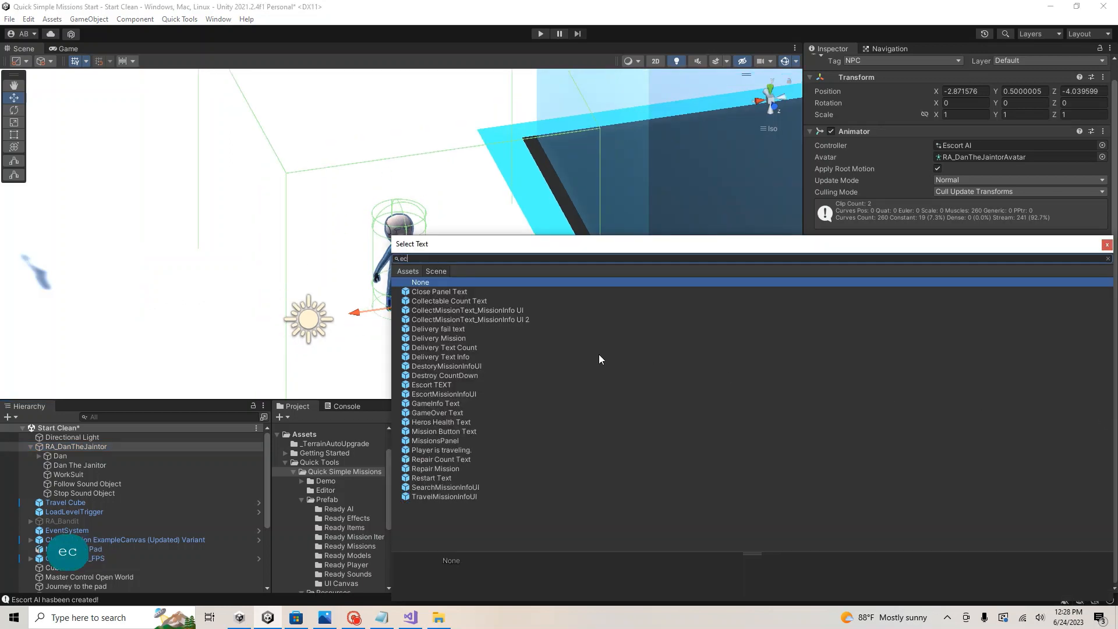
{"action": "key", "text": "BackSpace"}
{"action": "type", "text": "sco"}
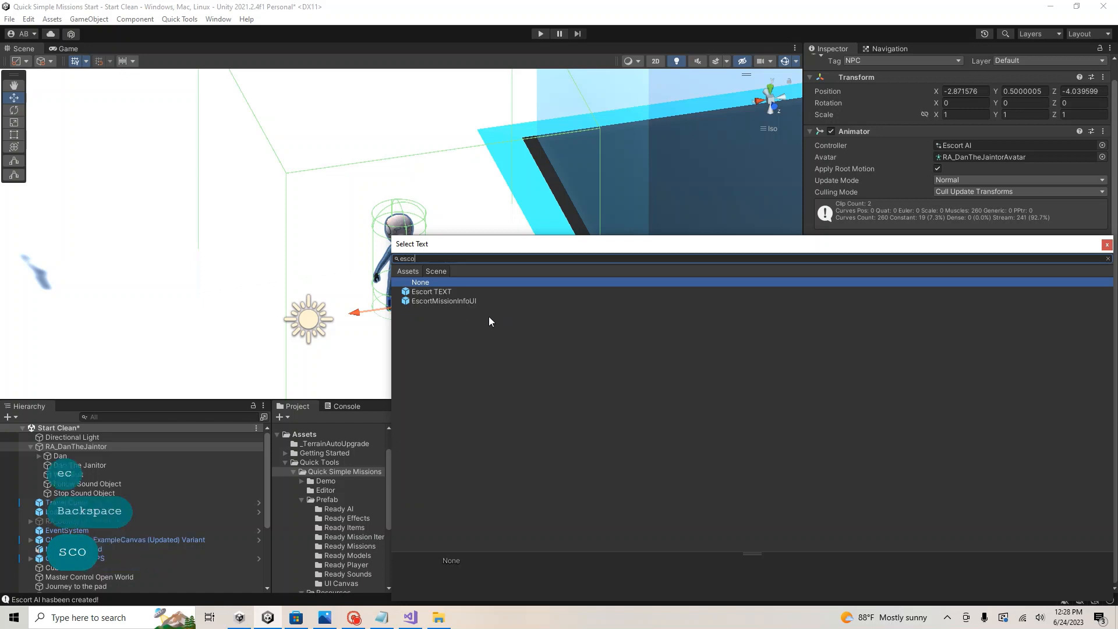
{"action": "double_click", "coordinate": [456, 293]}
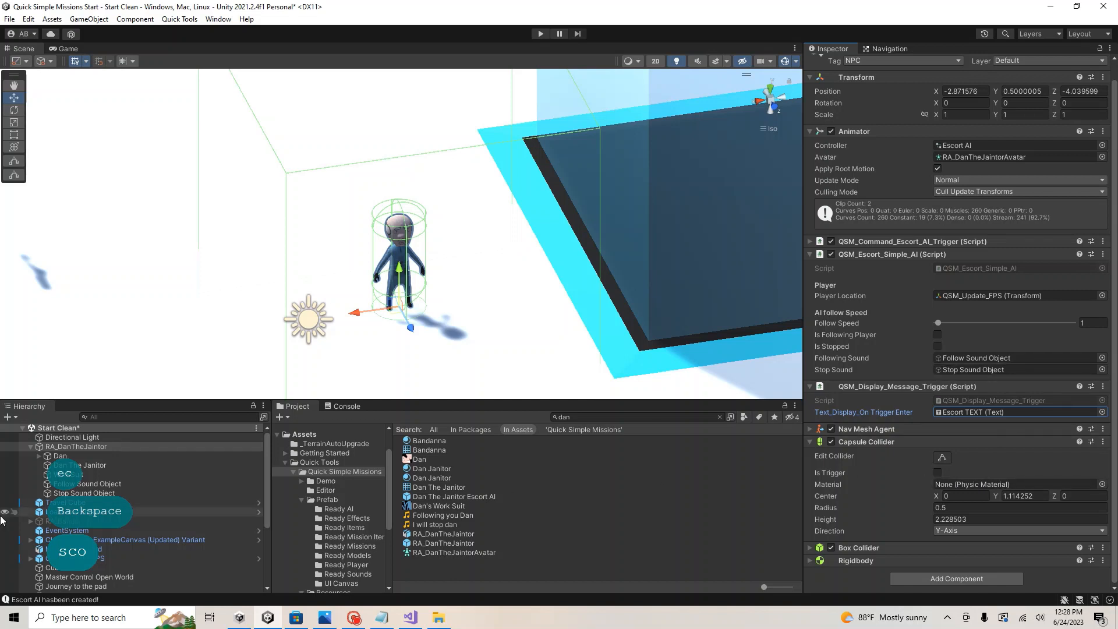
Step: Assign RA_DanTheJaintor as both Escort_AI and ES_AI_Script in the escort mission trigger of Bring Dan Here
{"action": "scroll", "coordinate": [90, 571], "scroll_direction": "down", "scroll_amount": 3}
{"action": "scroll", "coordinate": [91, 571], "scroll_direction": "down", "scroll_amount": 1}
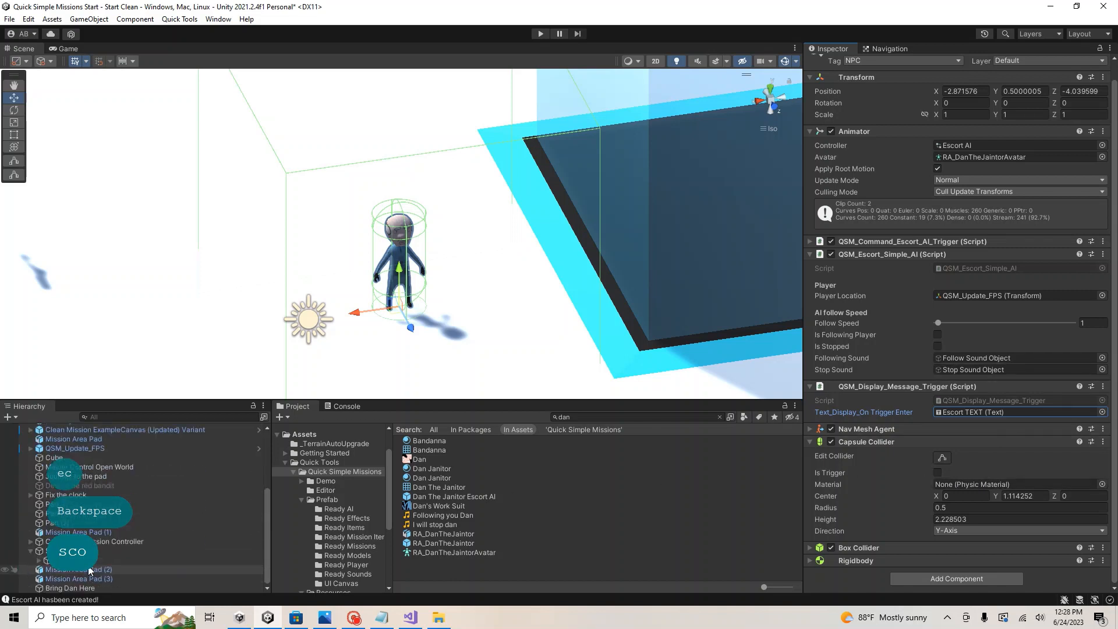
{"action": "left_click", "coordinate": [85, 588]}
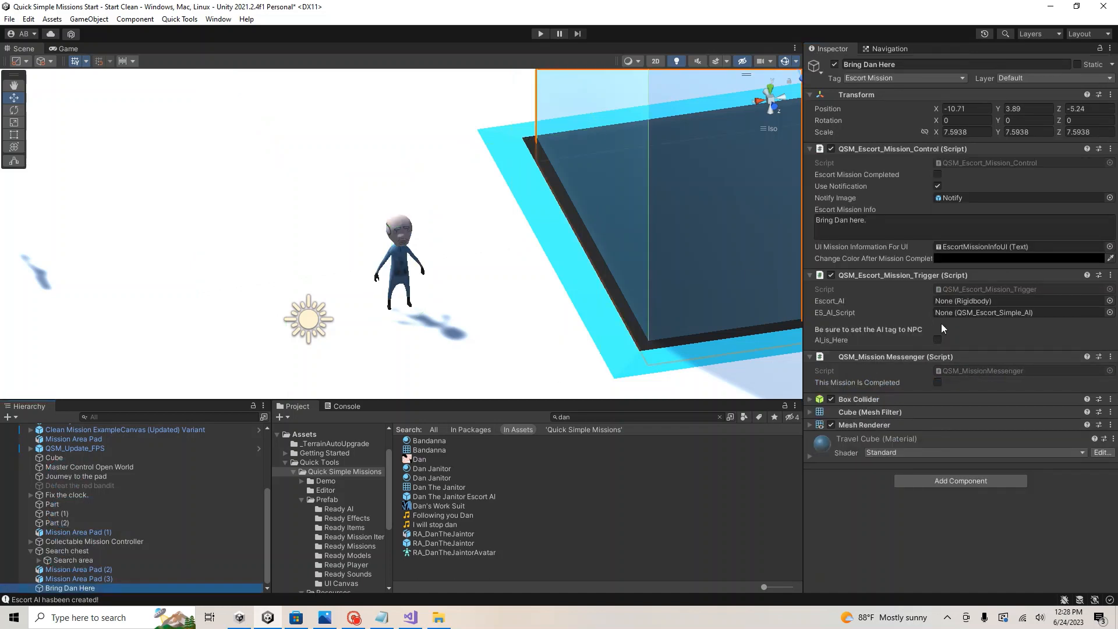
{"action": "left_click", "coordinate": [1110, 301]}
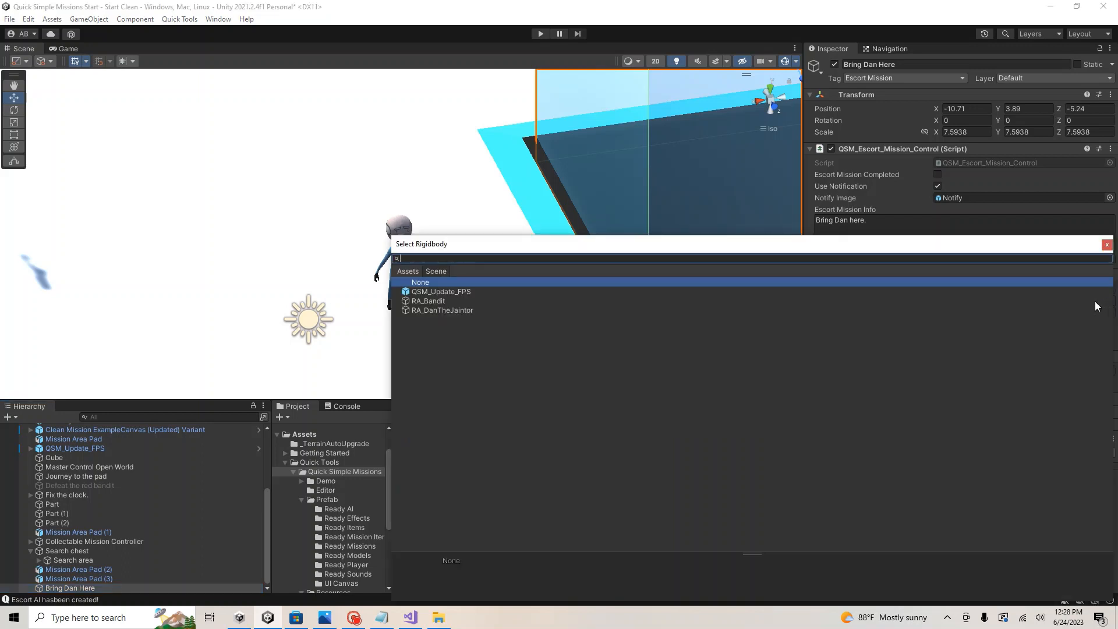
{"action": "double_click", "coordinate": [437, 311]}
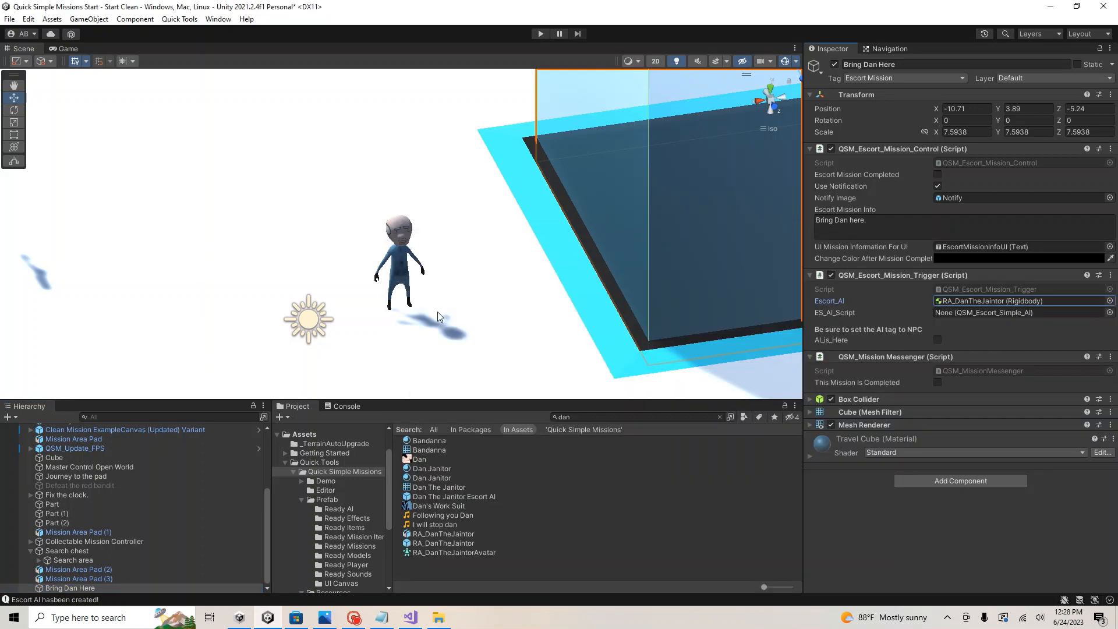
{"action": "left_click", "coordinate": [1109, 312]}
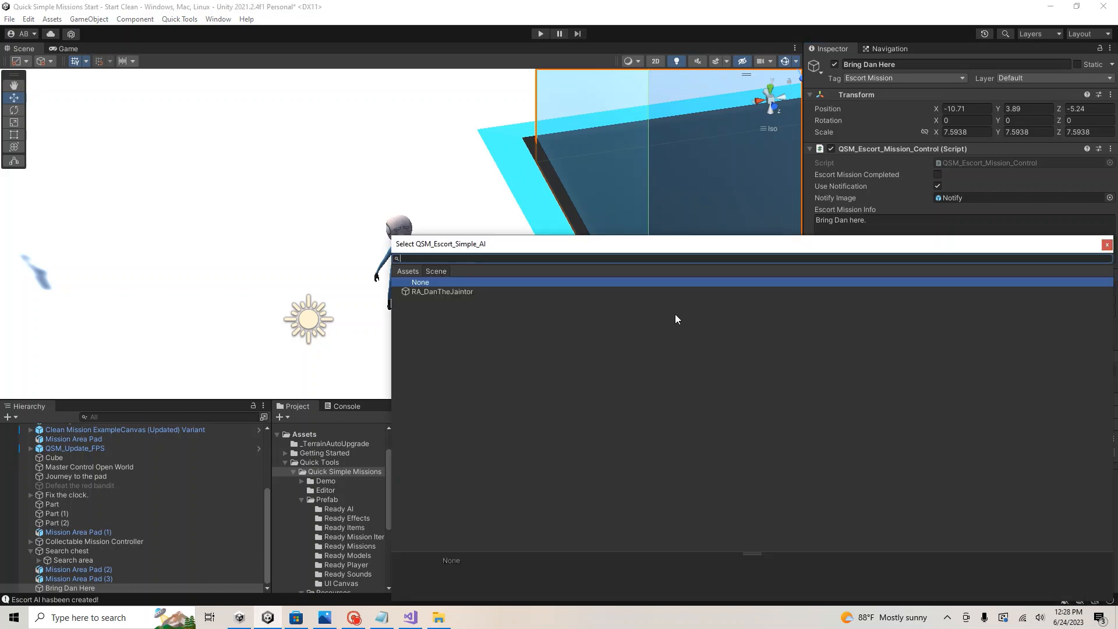
{"action": "double_click", "coordinate": [439, 291]}
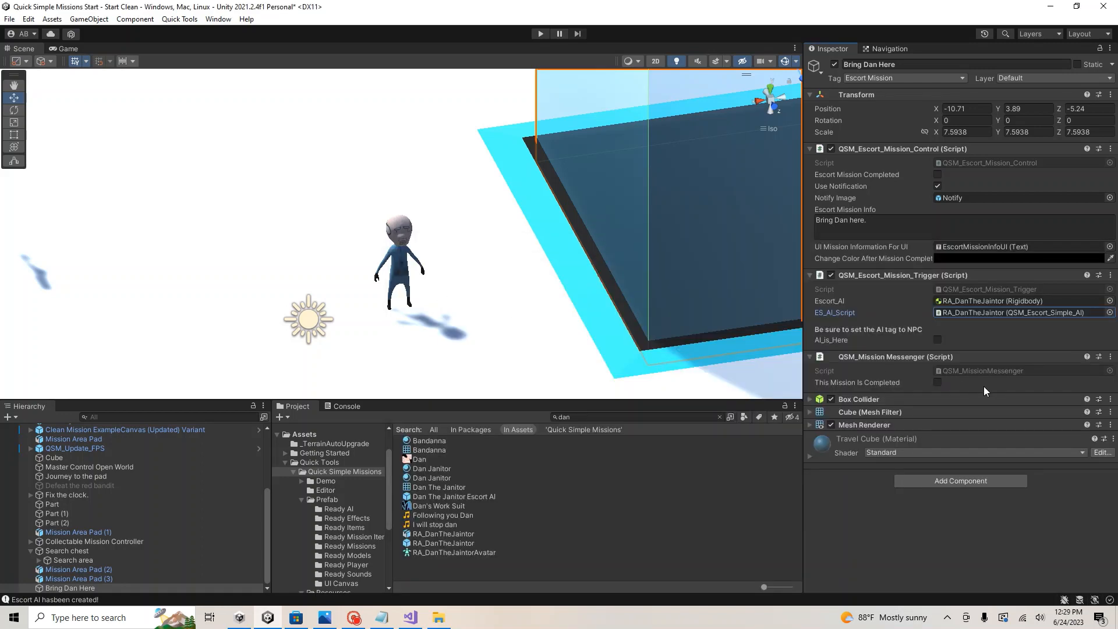
Step: Add a sixth entry to the current missions of Master Control Open World and assign Bring Dan Here to it
{"action": "middle_click_drag", "start_coordinate": [575, 236], "coordinate": [366, 271]}
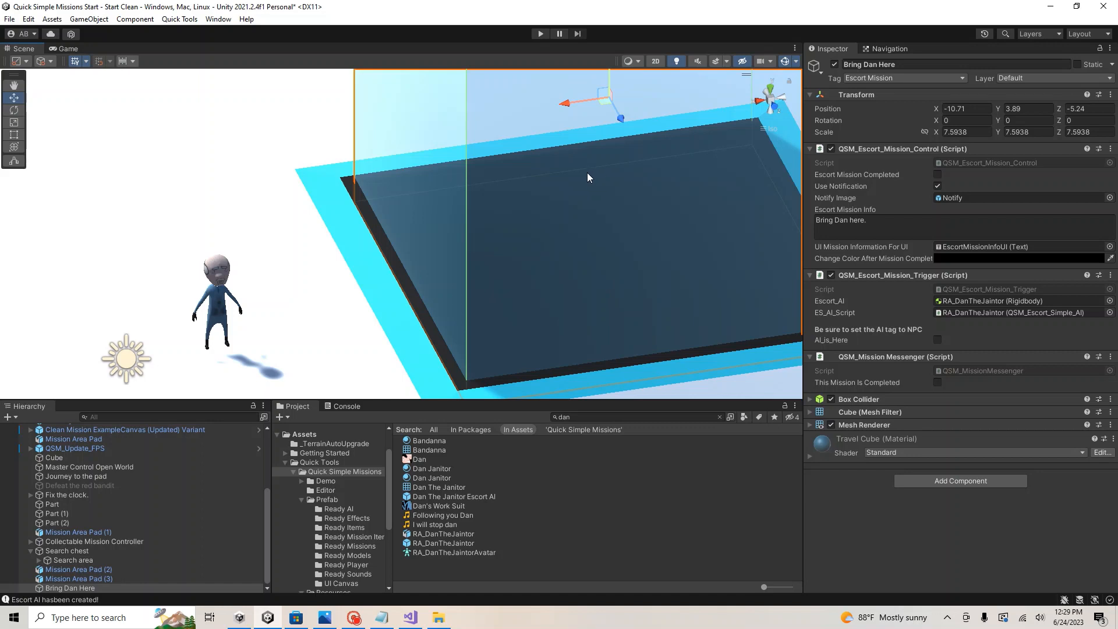
{"action": "left_click", "coordinate": [64, 467]}
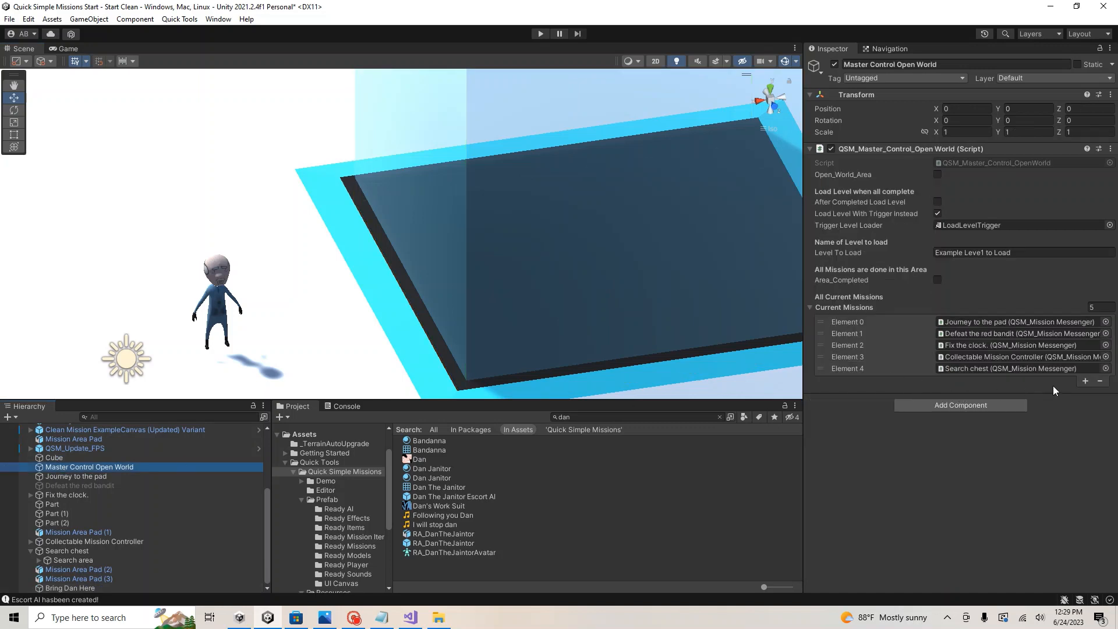
{"action": "left_click", "coordinate": [1085, 382]}
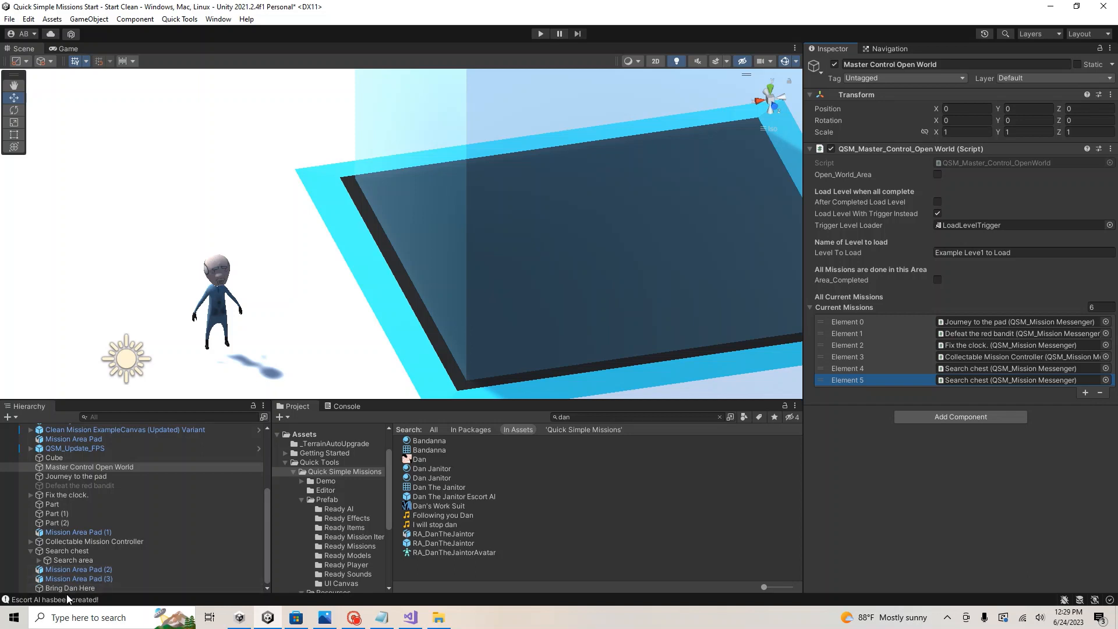
{"action": "left_click_drag", "start_coordinate": [69, 588], "coordinate": [950, 380]}
Step: Play the scene and walk the player over to Dan beside the mission pad
{"action": "left_click", "coordinate": [541, 33]}
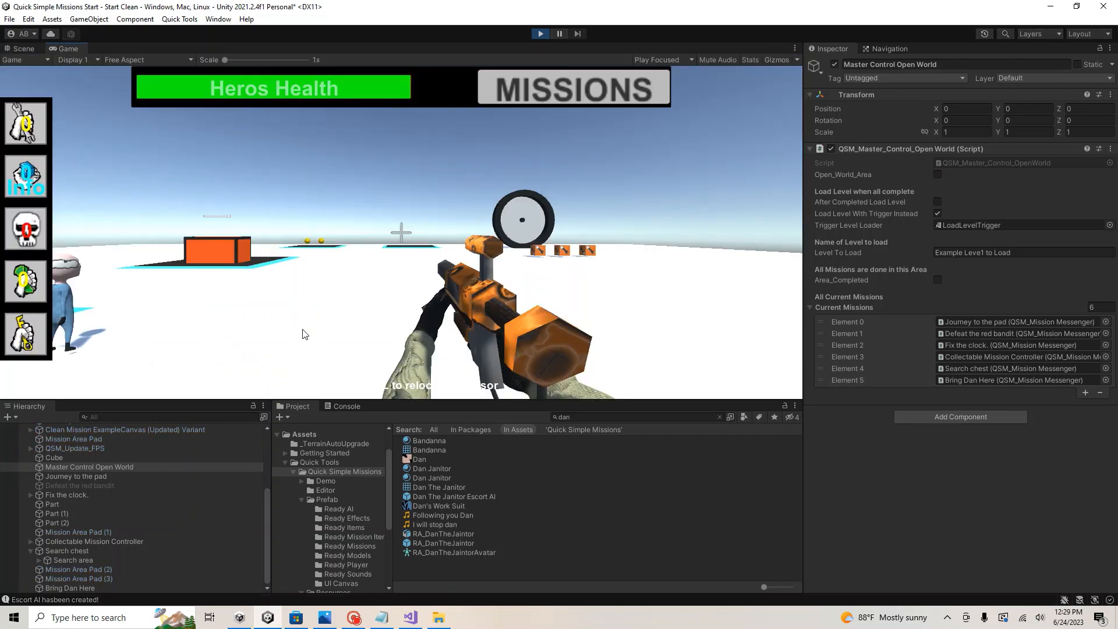
{"action": "key", "text": "w"}
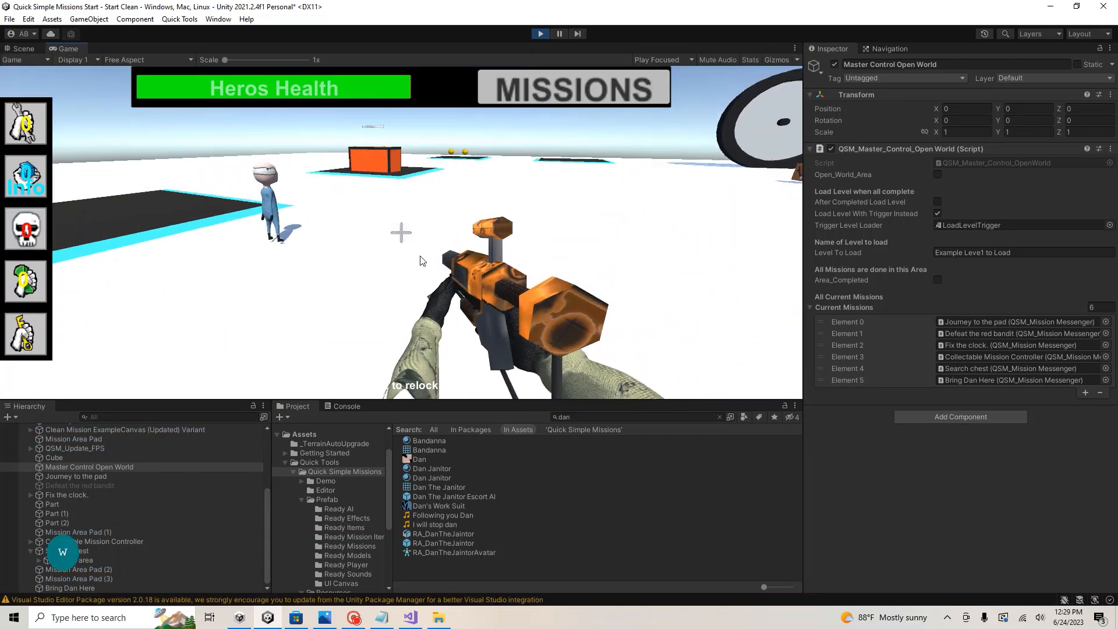
{"action": "key", "text": "w"}
{"action": "key", "text": "w"}
{"action": "key", "text": "d"}
{"action": "key", "text": "s"}
{"action": "key", "text": "s"}
{"action": "key", "text": "d"}
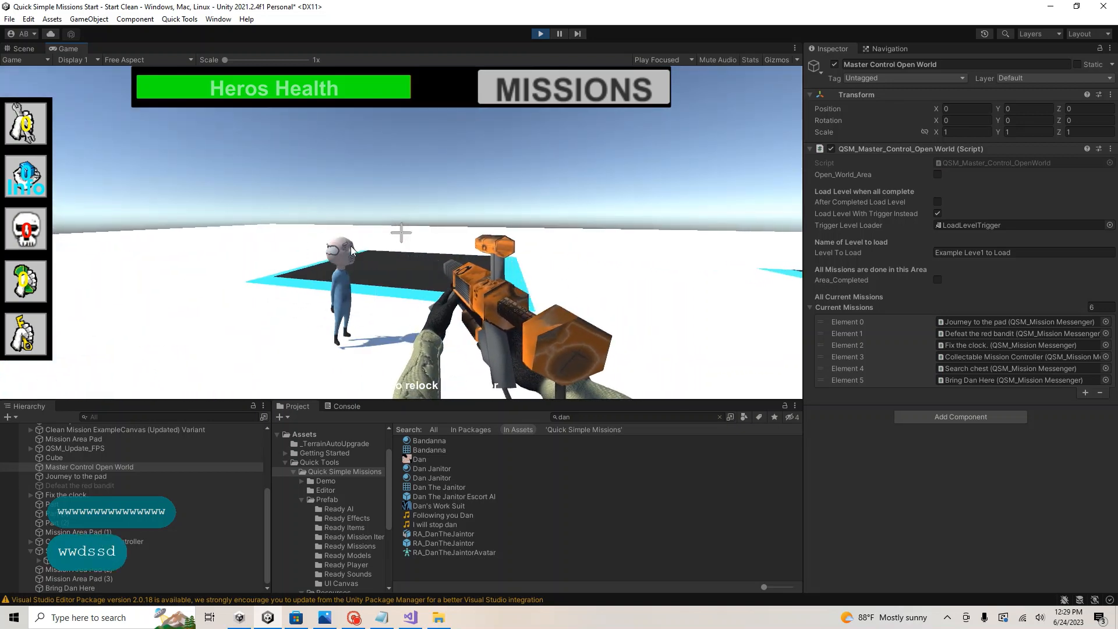
Step: Unlock the cursor and inspect the Escort TEXT object inside Clean Mission ExampleCanvas (Updated) Variant
{"action": "key", "text": "Escape"}
{"action": "scroll", "coordinate": [98, 460], "scroll_direction": "up", "scroll_amount": 4}
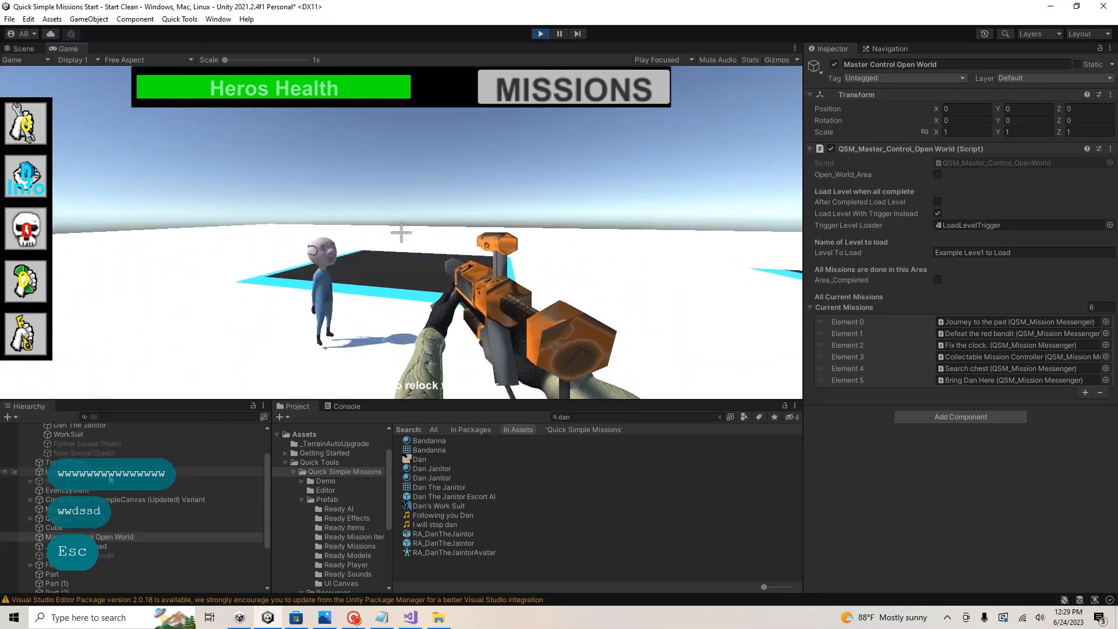
{"action": "left_click", "coordinate": [30, 447]}
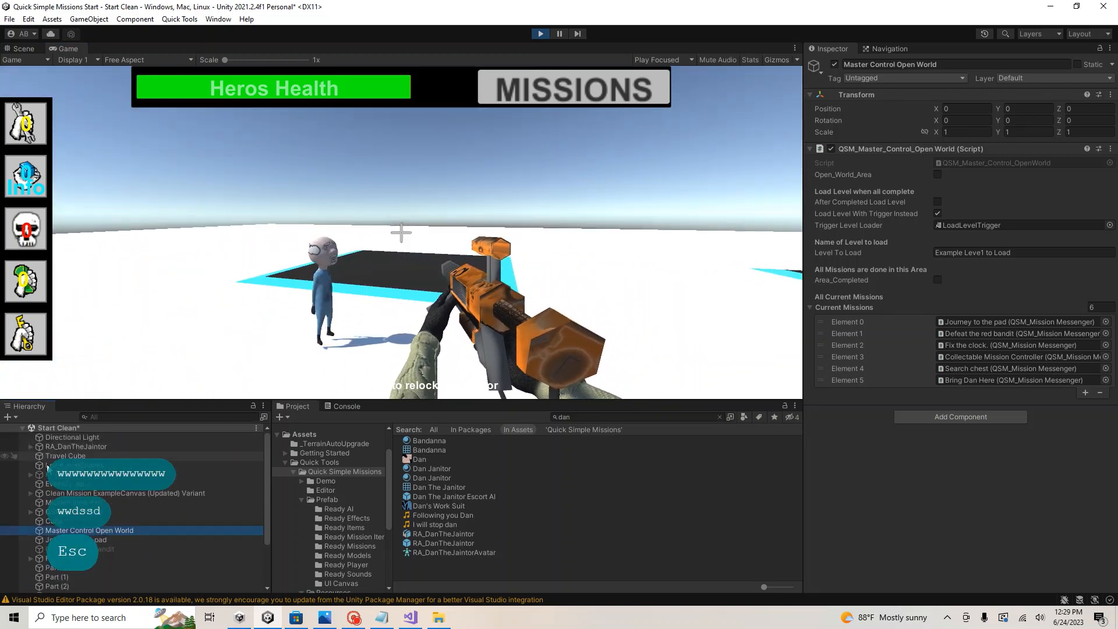
{"action": "left_click", "coordinate": [54, 495]}
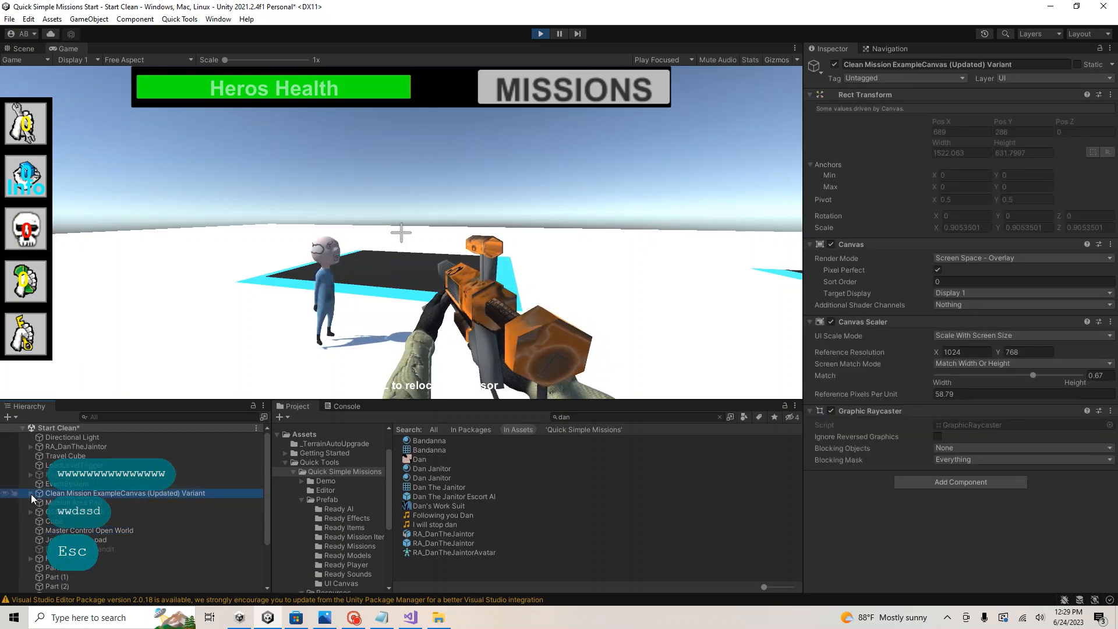
{"action": "left_click", "coordinate": [31, 494]}
{"action": "scroll", "coordinate": [106, 524], "scroll_direction": "down", "scroll_amount": 4}
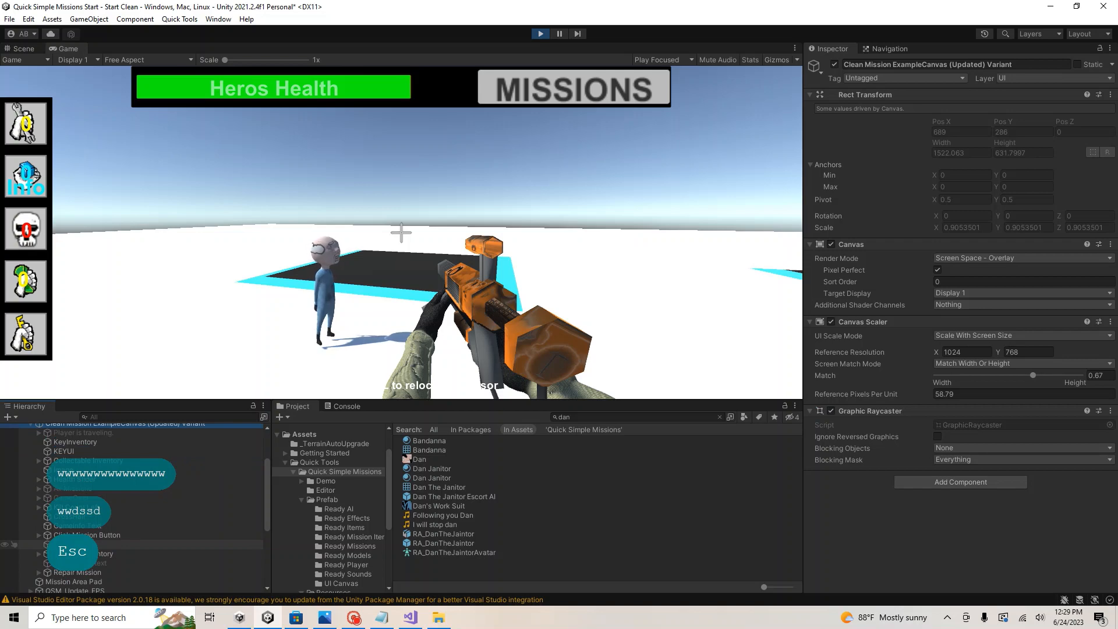
{"action": "left_click", "coordinate": [73, 544]}
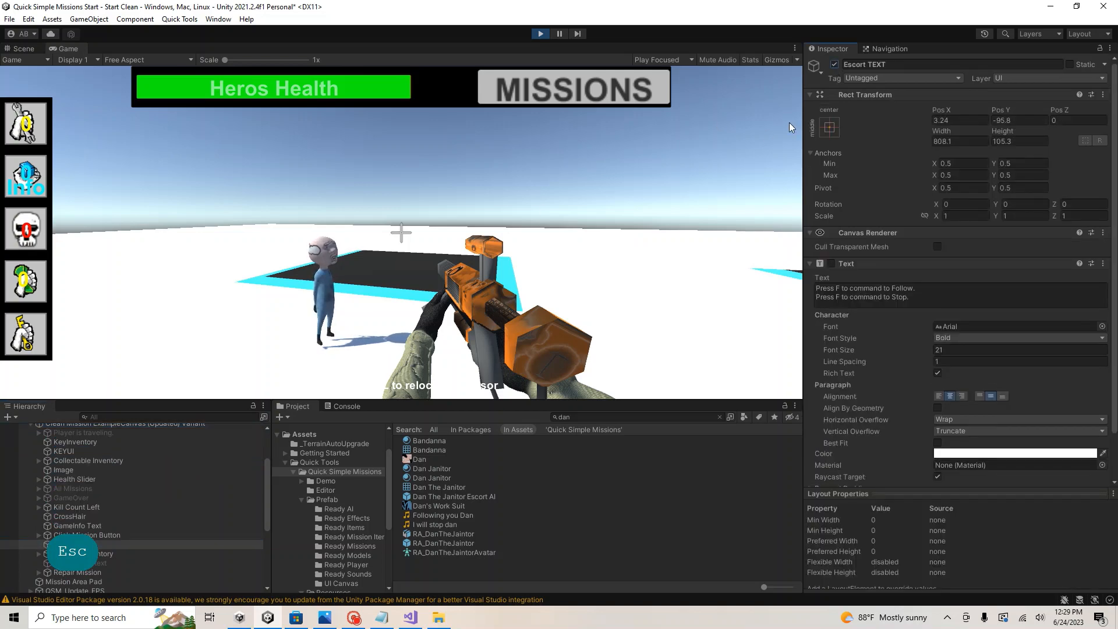
Step: Relock the cursor, walk up to Dan and command him to follow, backing away to test the follow behavior
{"action": "key", "text": "1"}
{"action": "key", "text": "w"}
{"action": "key", "text": "w"}
{"action": "key", "text": "w"}
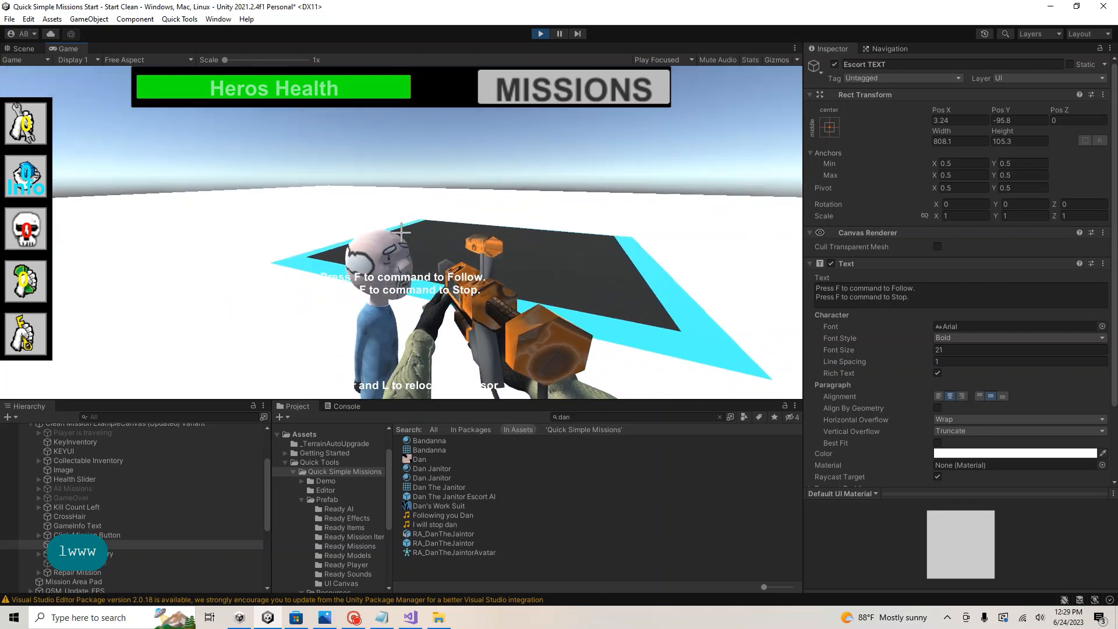
{"action": "key", "text": "f"}
{"action": "key", "text": "s"}
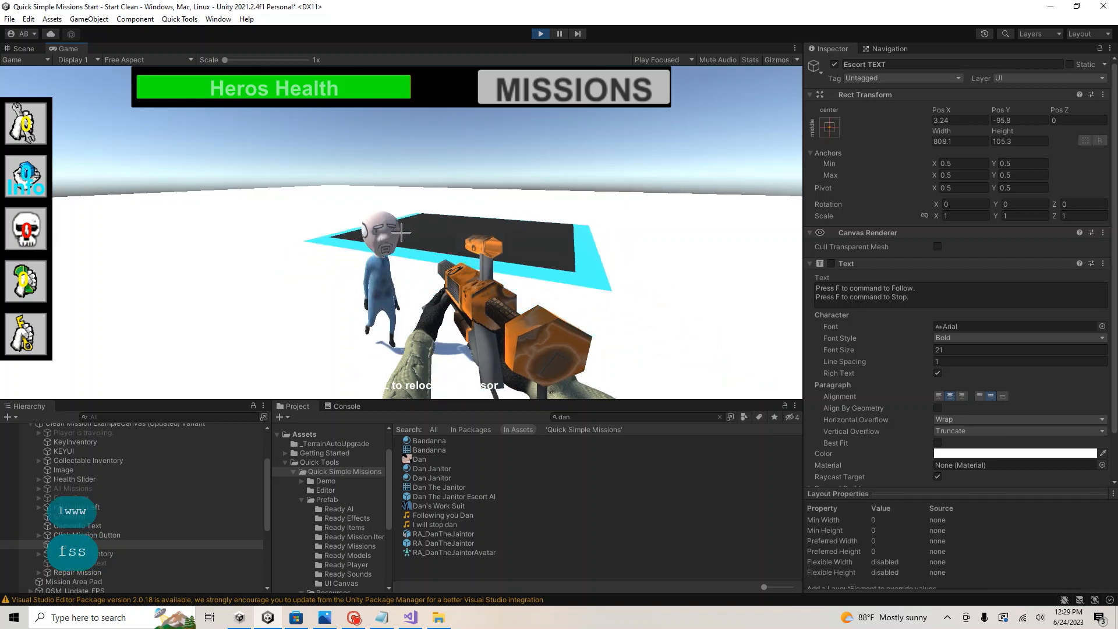
{"action": "key", "text": "s"}
{"action": "key", "text": "s"}
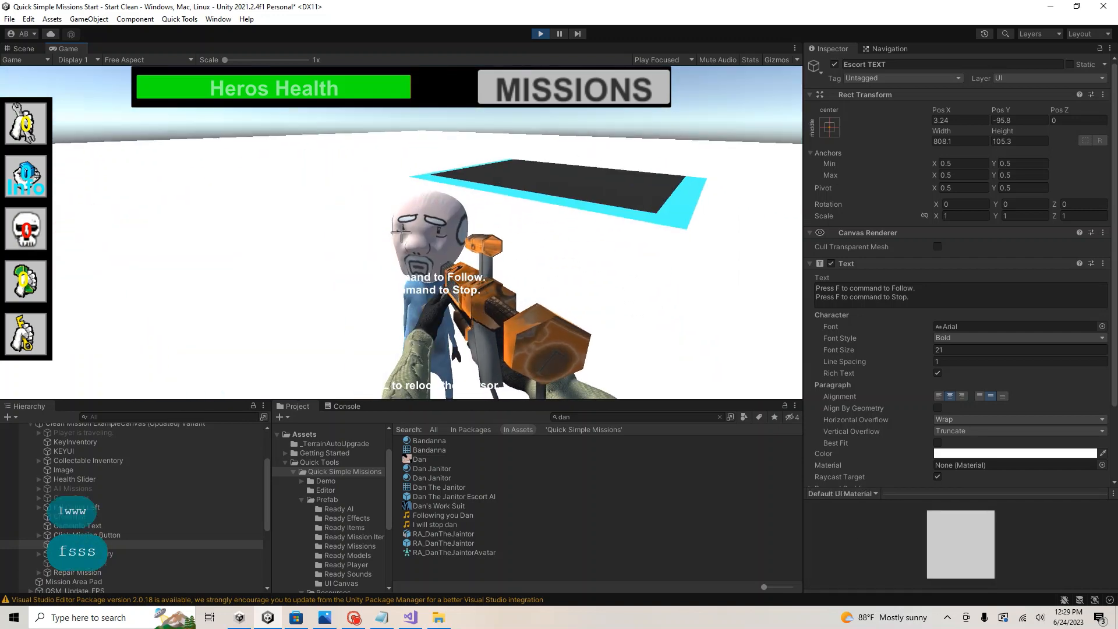
Step: Lead Dan across the ground and onto the Bring Dan Here pad to test completing the escort mission
{"action": "key", "text": "d"}
{"action": "key", "text": "w"}
{"action": "key", "text": "w"}
{"action": "key", "text": "w"}
{"action": "key", "text": "w"}
{"action": "key", "text": "w"}
{"action": "key", "text": "w"}
{"action": "key", "text": "w"}
{"action": "key", "text": "w"}
{"action": "key", "text": "w"}
{"action": "key", "text": "w"}
{"action": "key", "text": "w"}
{"action": "key", "text": "w"}
{"action": "key", "text": "w"}
{"action": "key", "text": "w"}
{"action": "key", "text": "w"}
{"action": "key", "text": "w"}
{"action": "key", "text": "w"}
{"action": "key", "text": "w"}
{"action": "key", "text": "w"}
{"action": "key", "text": "w"}
{"action": "key", "text": "w"}
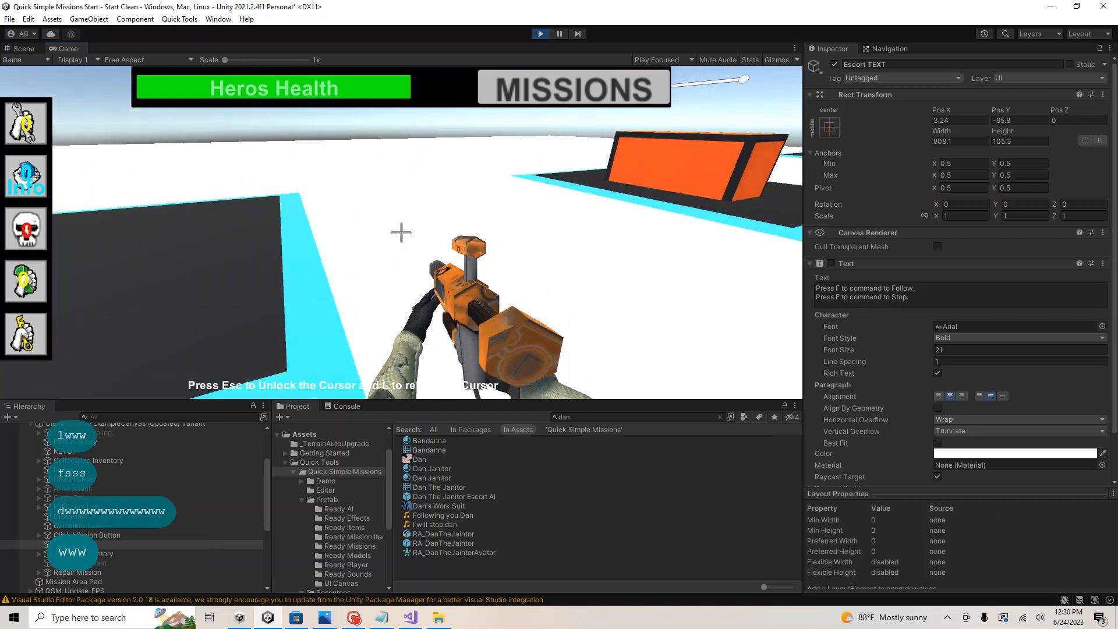
{"action": "key", "text": "d"}
{"action": "key", "text": "s"}
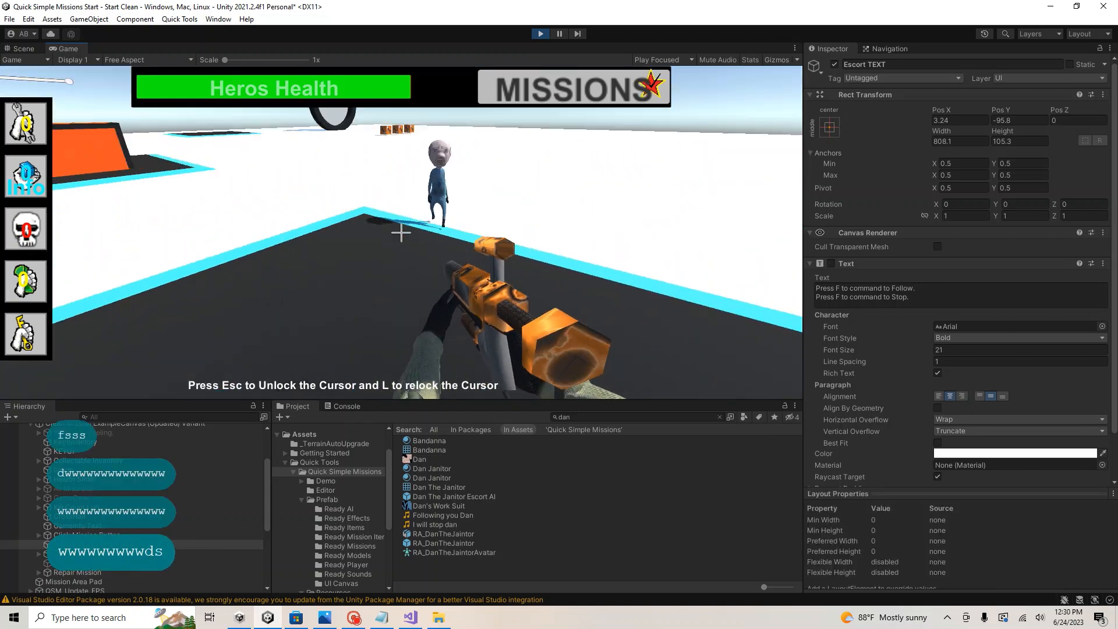
{"action": "key", "text": "s"}
{"action": "key", "text": "s"}
{"action": "key", "text": "s"}
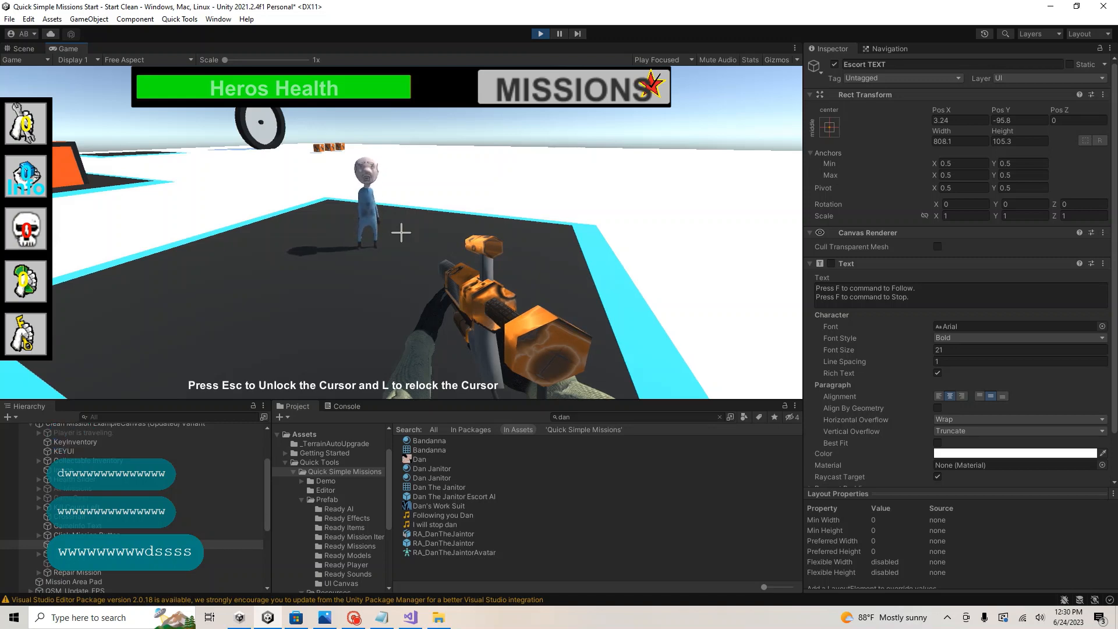
Step: Unlock the cursor, review the in-game missions list down to the escort mission, and close it
{"action": "key", "text": "Escape"}
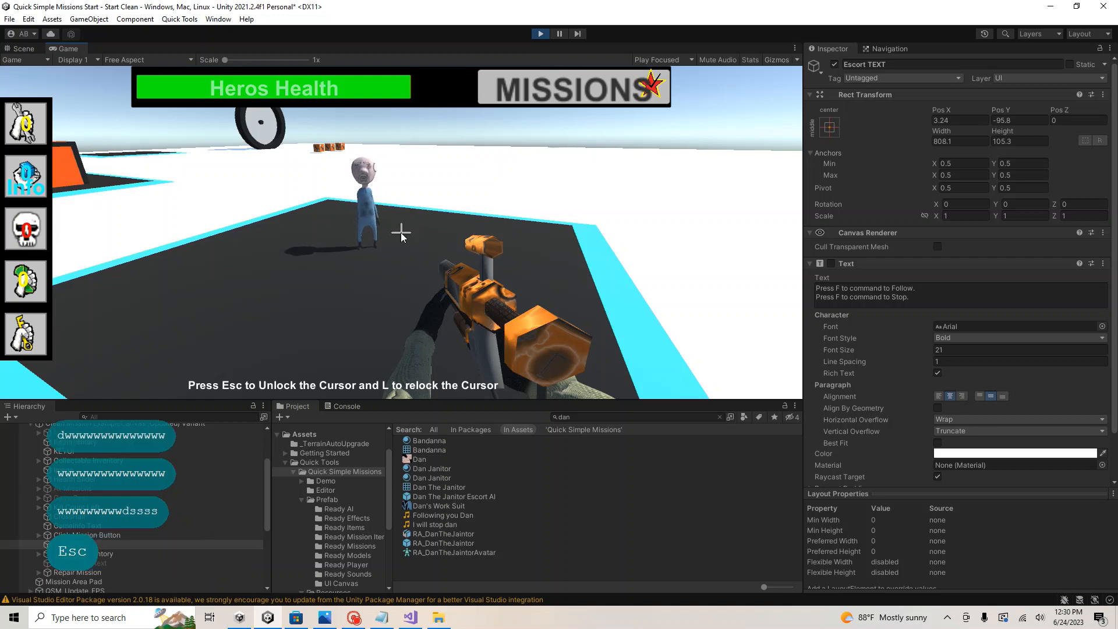
{"action": "left_click", "coordinate": [547, 78]}
{"action": "left_click_drag", "start_coordinate": [489, 230], "coordinate": [491, 156]}
{"action": "left_click", "coordinate": [566, 347]}
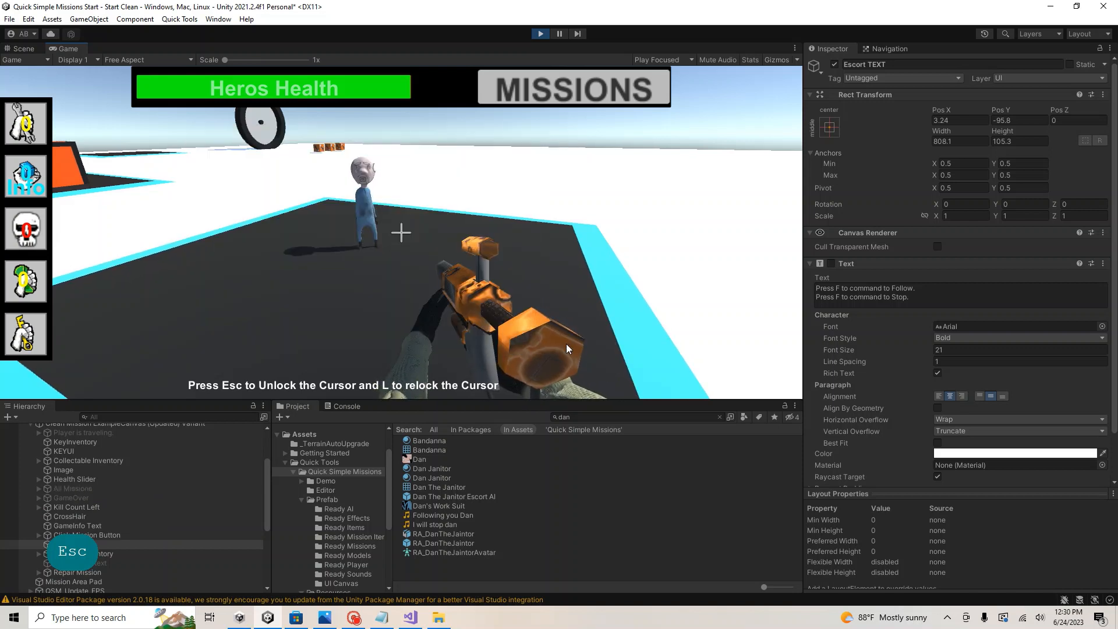